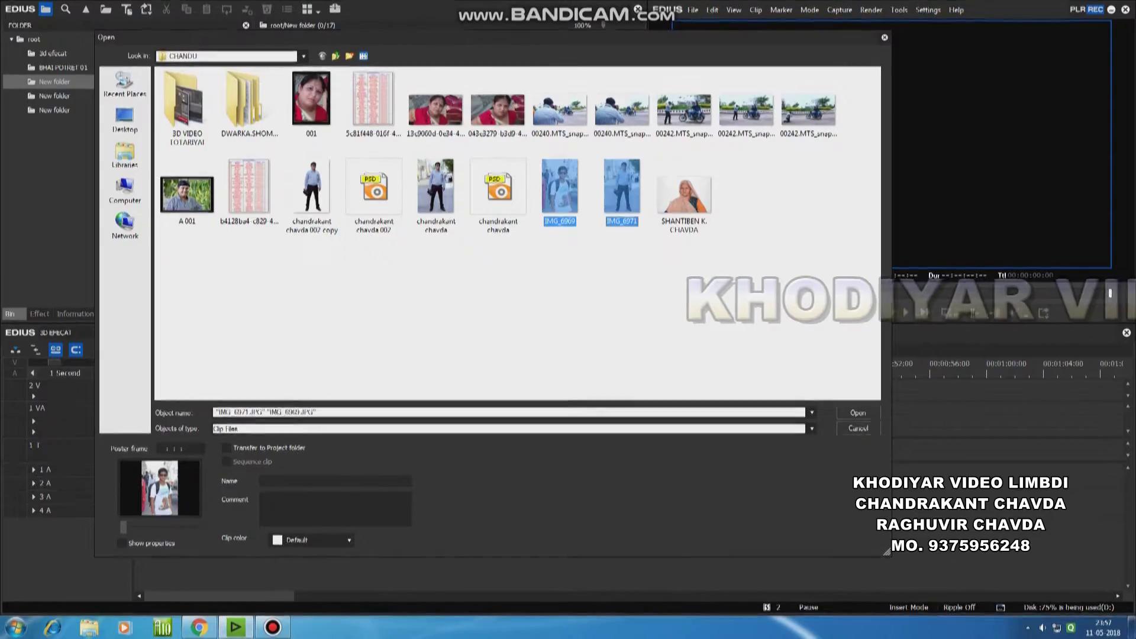
Step: Import photos IMG_6969 and IMG_6971 into the bin, plus RAUND FREM (18), both maxresdefault images and the spinning red background
key(Return)
key(ctrl+o)
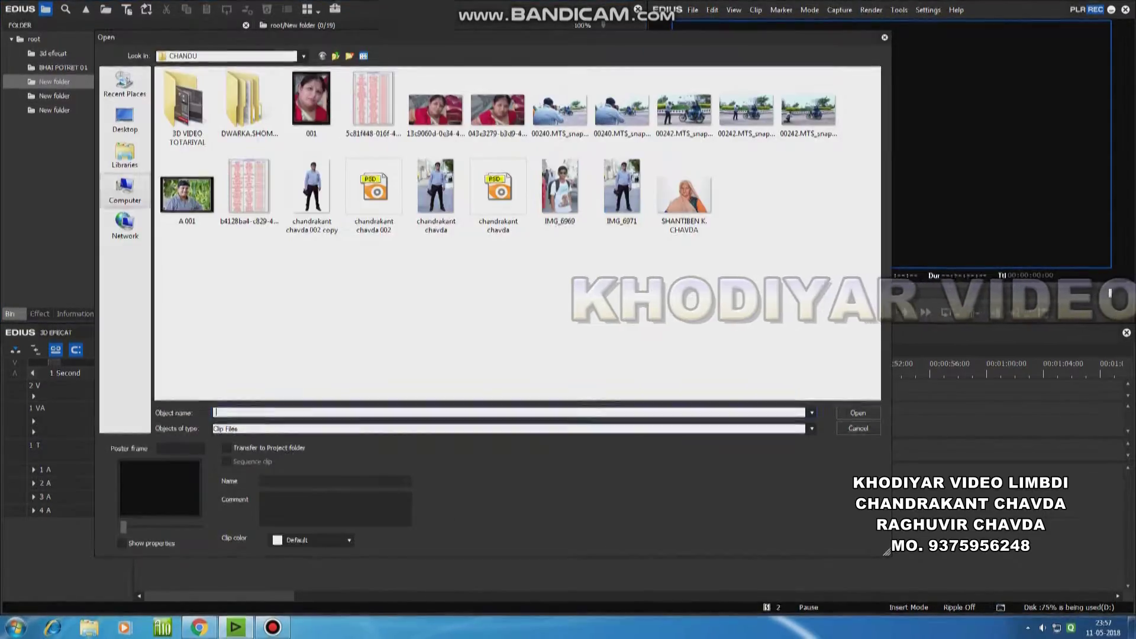
key(Return)
key(Return)
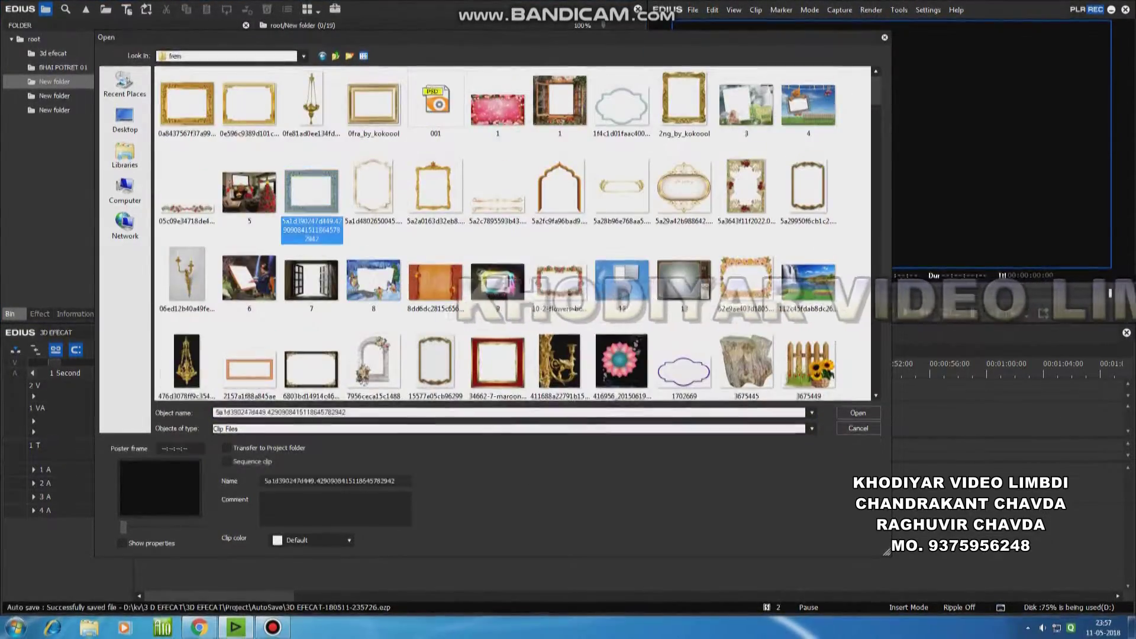
scroll(512, 234, down, 15)
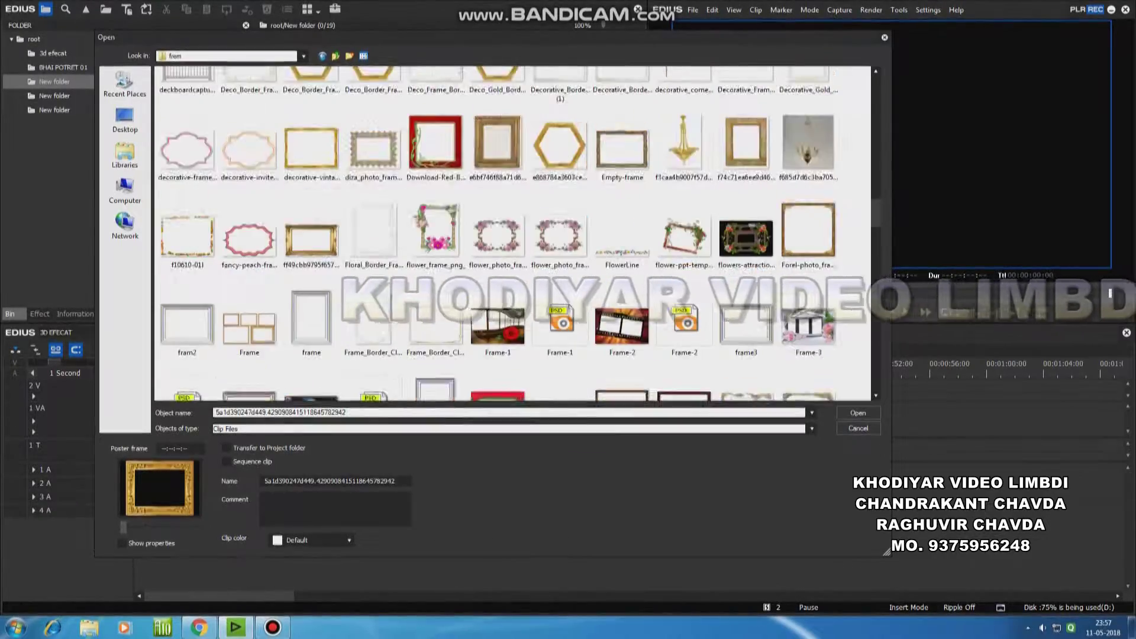
scroll(512, 234, down, 10)
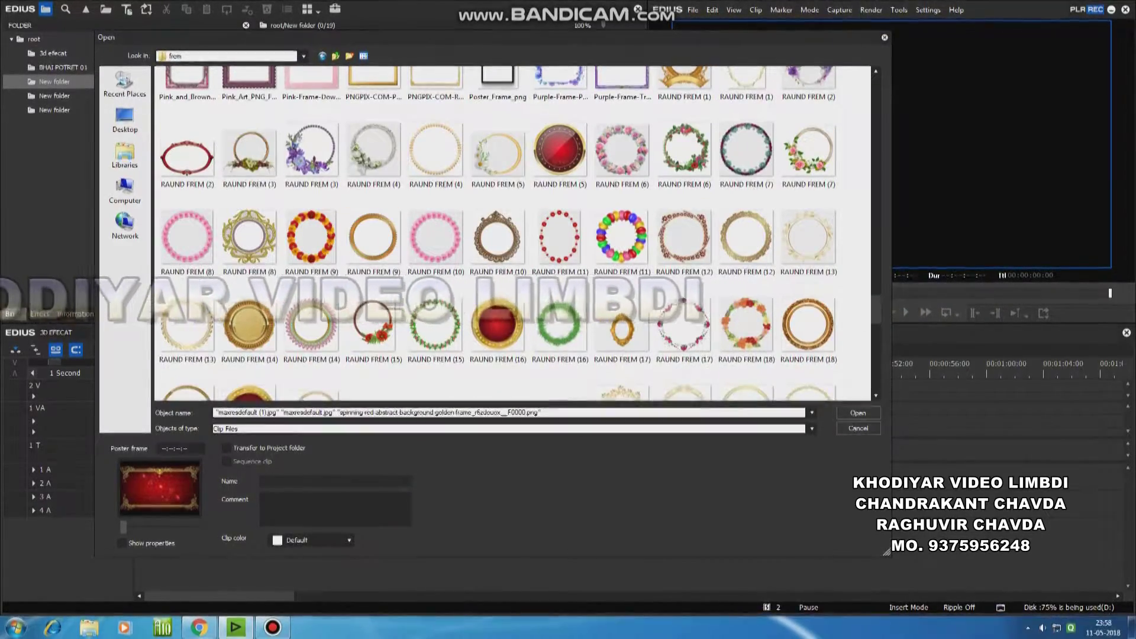
key(Return)
Step: Import the gold lace heart frame image from the DIL folder into the bin
key(ctrl+o)
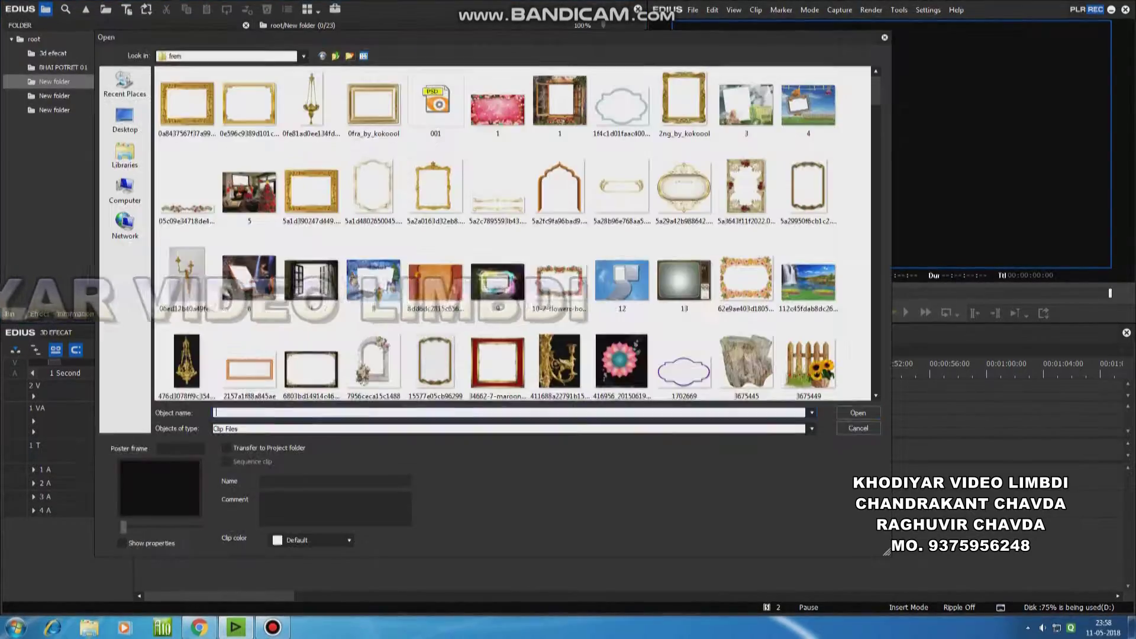
key(BackSpace)
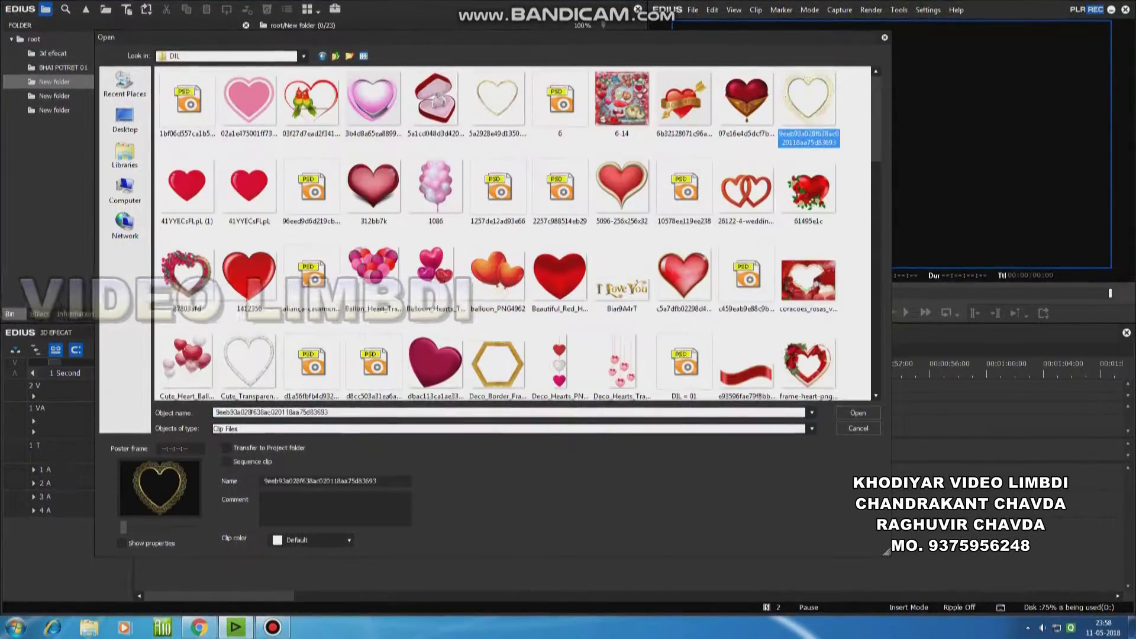
key(Return)
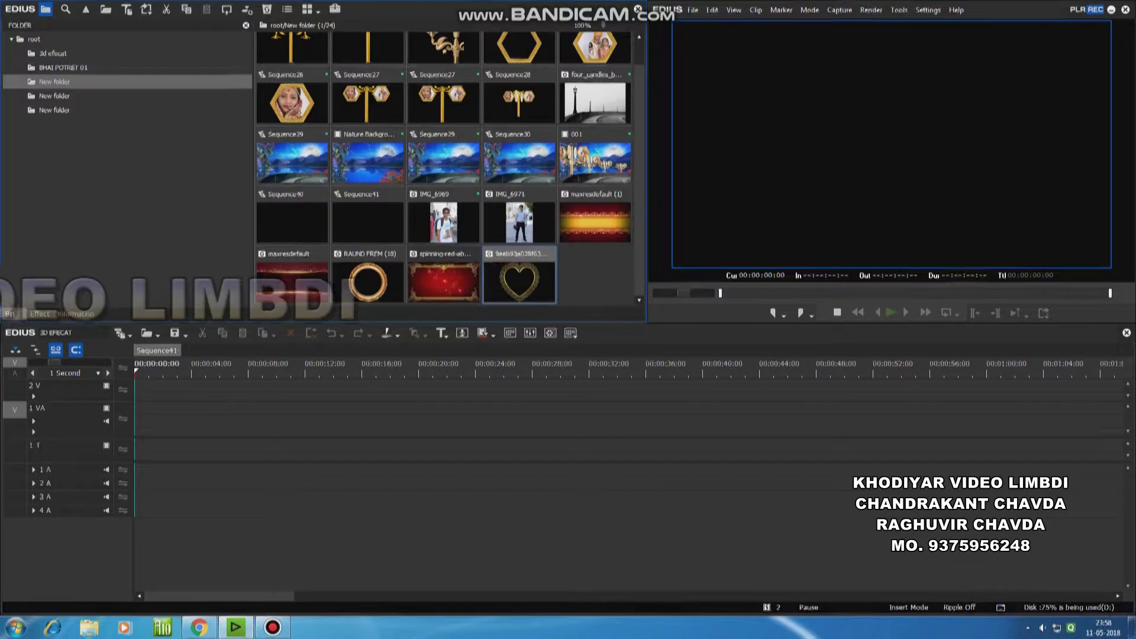
Step: Lengthen the heart frame clip to about 20 seconds and add four video tracks above 2 V
drag(201, 409, 419, 408)
click(165, 369)
right_click(76, 408)
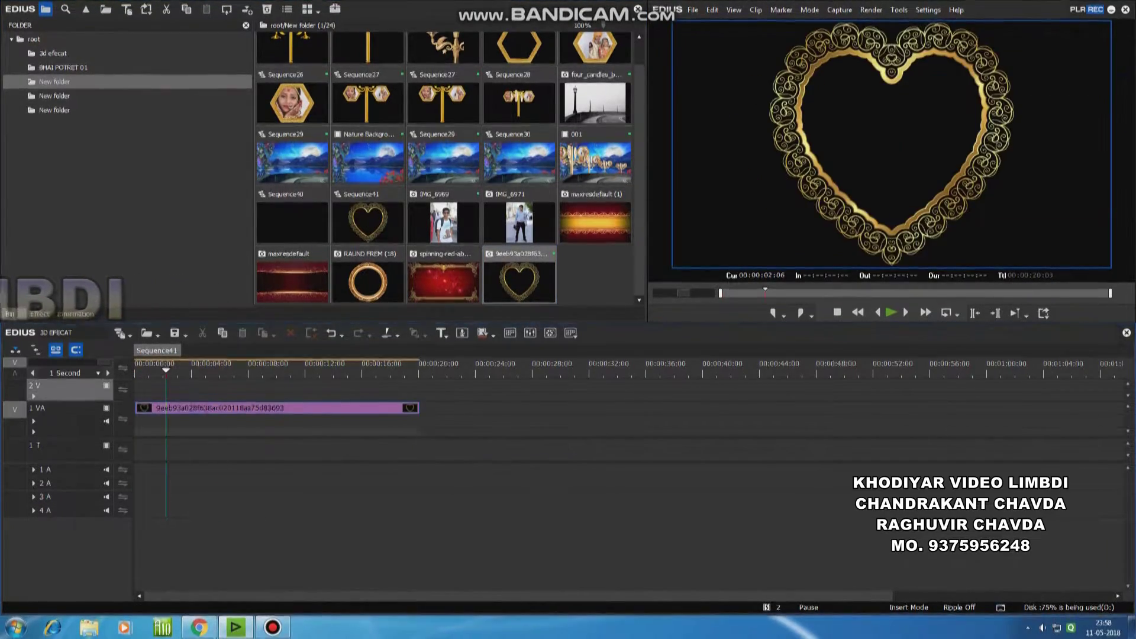
click(248, 415)
text(4)
key(Return)
Step: Move the heart frame clip to track 2 V and place IMG_6969 above it on 3 V, extended to the same length
drag(267, 482, 266, 468)
drag(444, 222, 142, 446)
drag(205, 446, 418, 446)
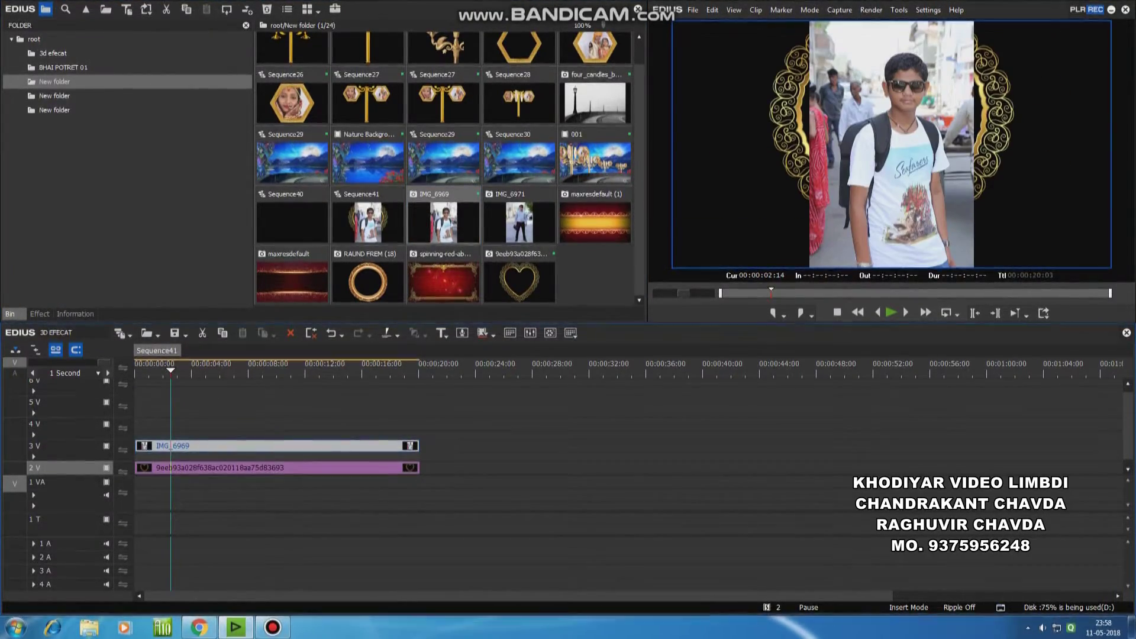
Step: Enlarge the IMG_6969 photo in the Layouter to a stretch of 22.70%
key(F7)
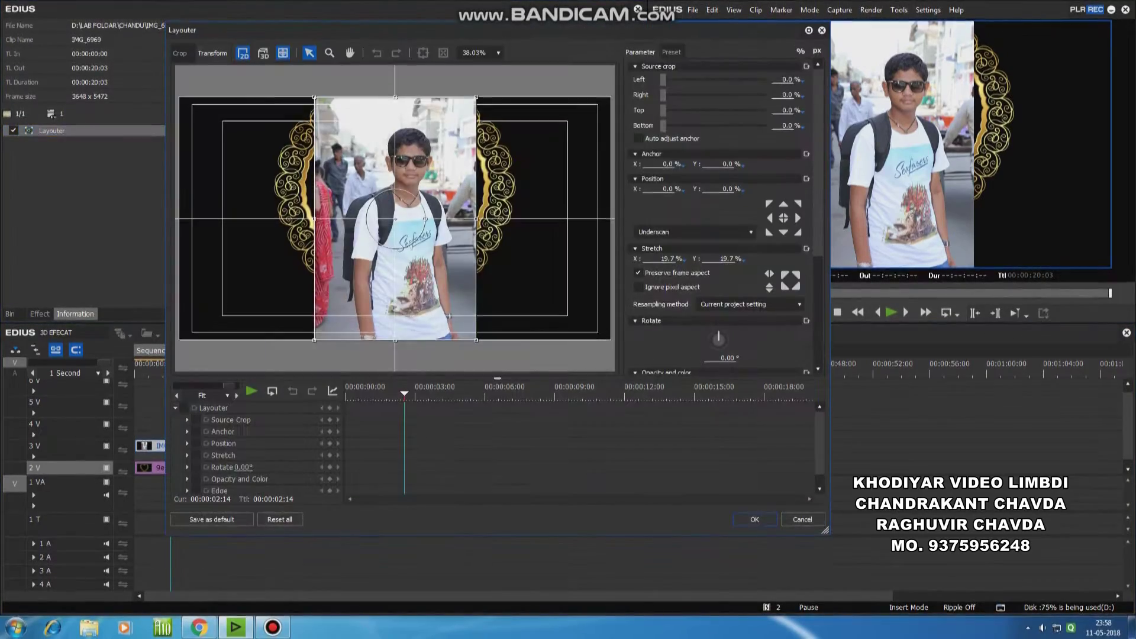
drag(476, 96, 489, 79)
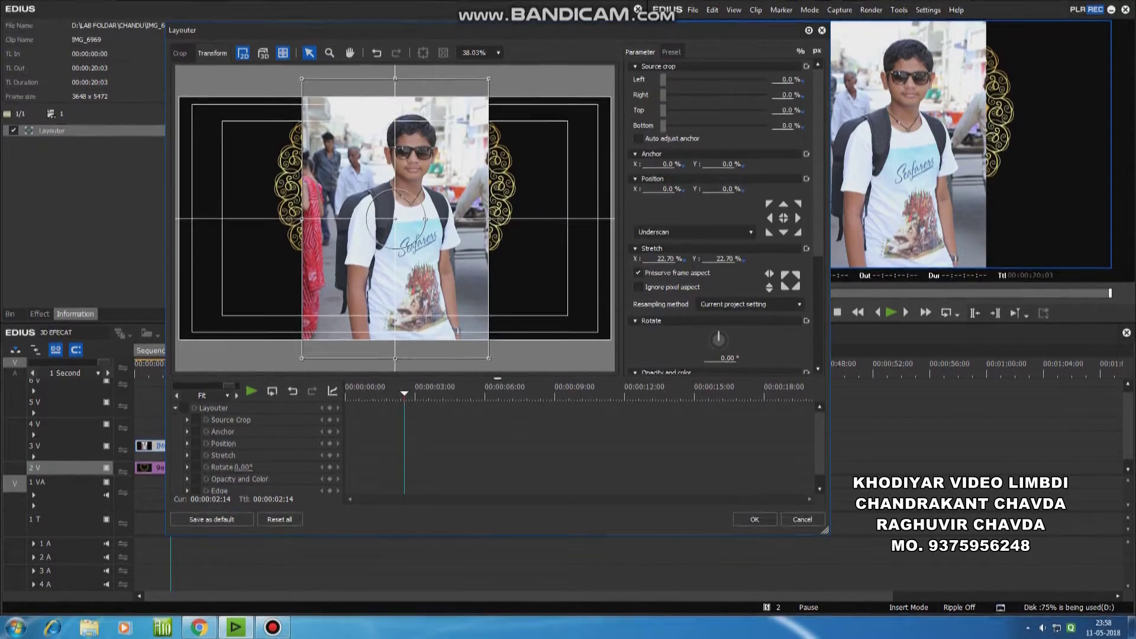
key(Return)
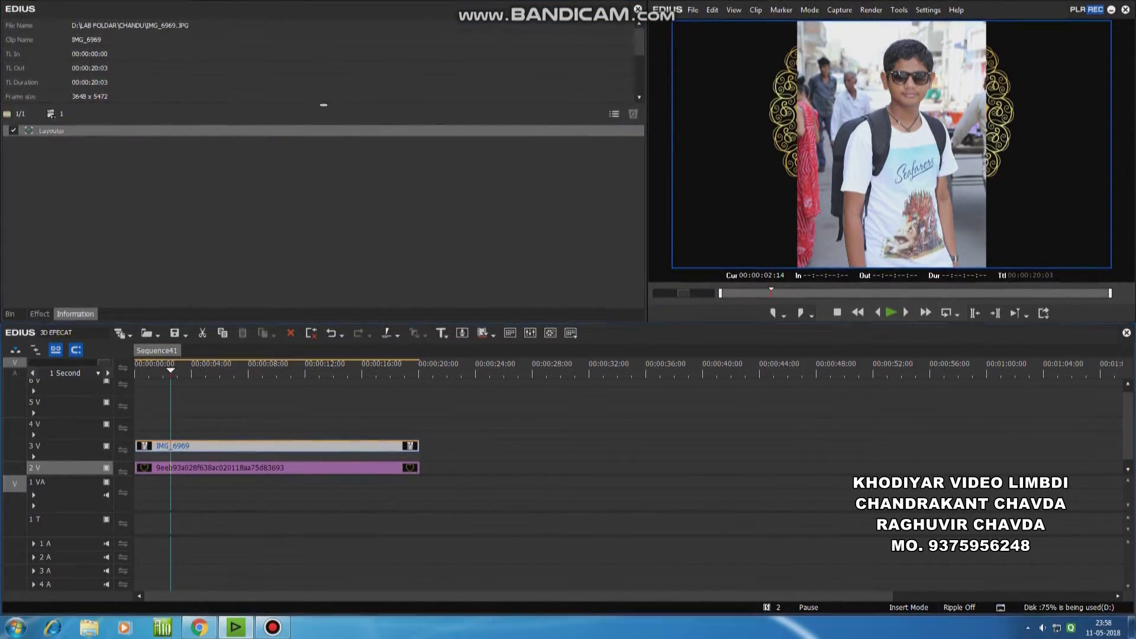
Step: Apply the Mask video filter to the heart frame clip and open its settings
key(h)
scroll(92, 171, up, 10)
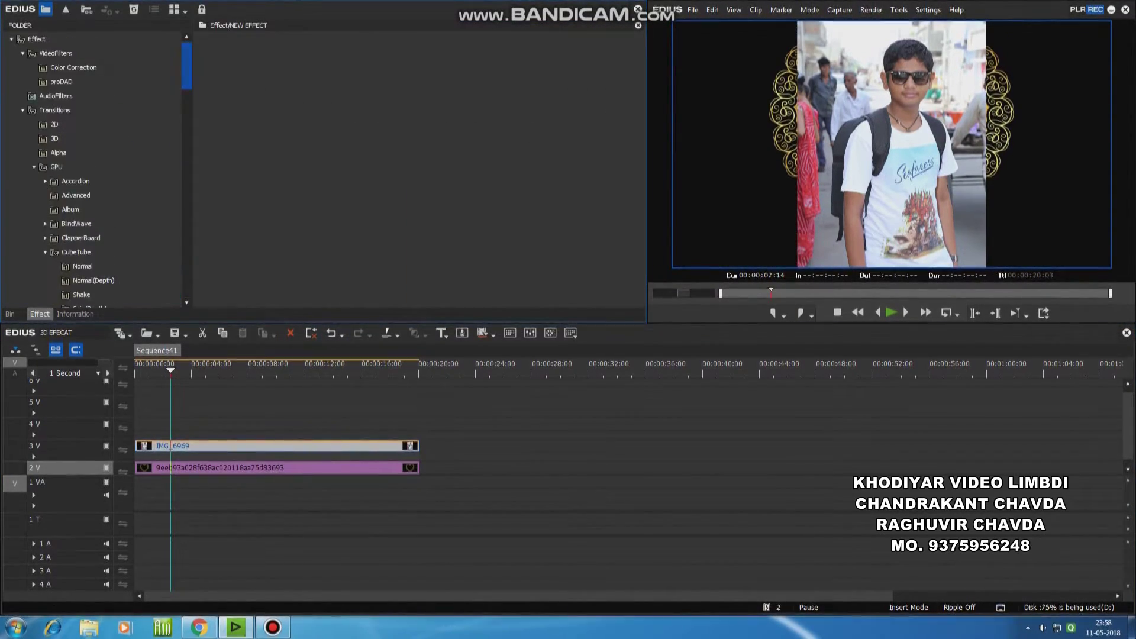
click(55, 53)
click(420, 165)
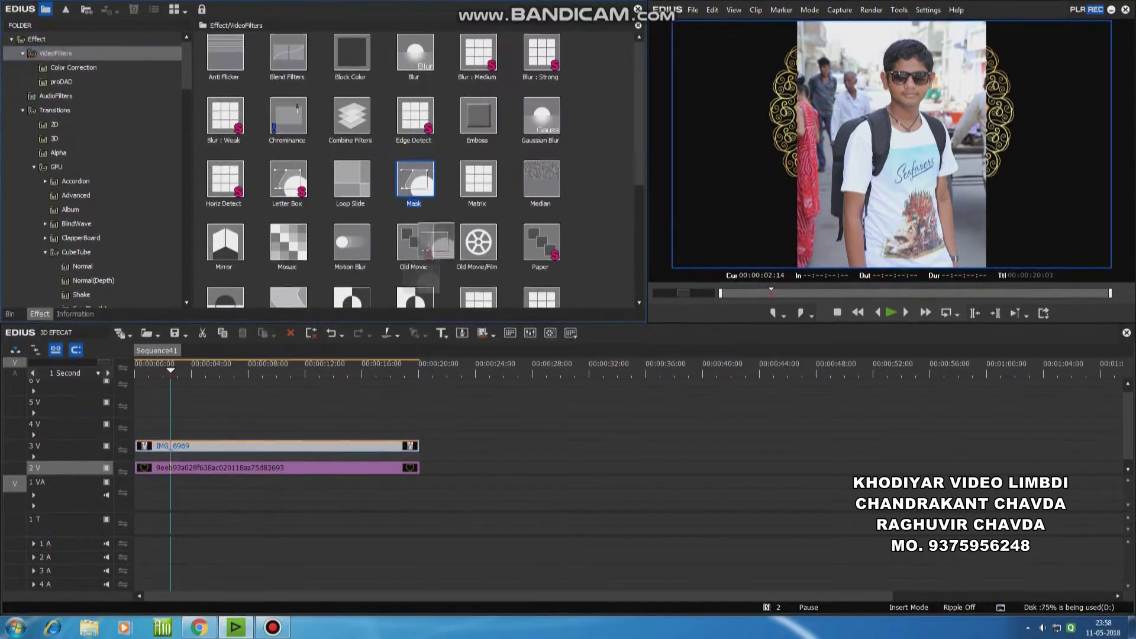
drag(420, 165, 267, 467)
double_click(44, 142)
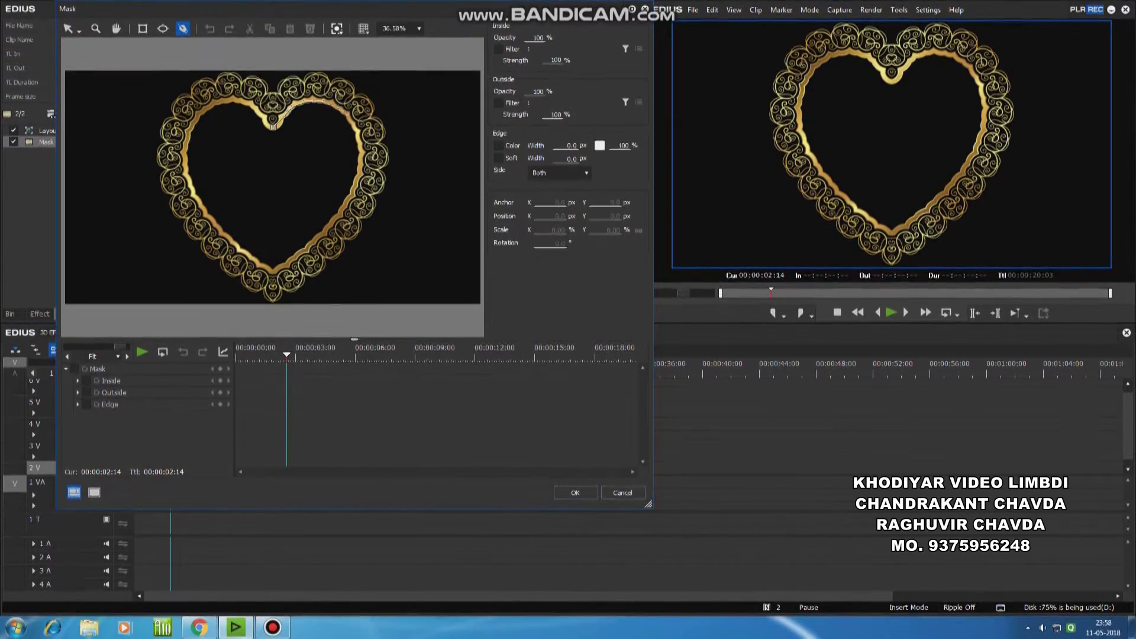
Step: Trace a closed mask path along the inner edge of the heart frame and set the outside opacity to 0%
click(349, 184)
click(335, 219)
click(323, 234)
click(291, 264)
click(274, 275)
click(236, 249)
click(210, 217)
click(188, 177)
click(187, 142)
click(195, 111)
click(237, 101)
click(274, 126)
click(273, 126)
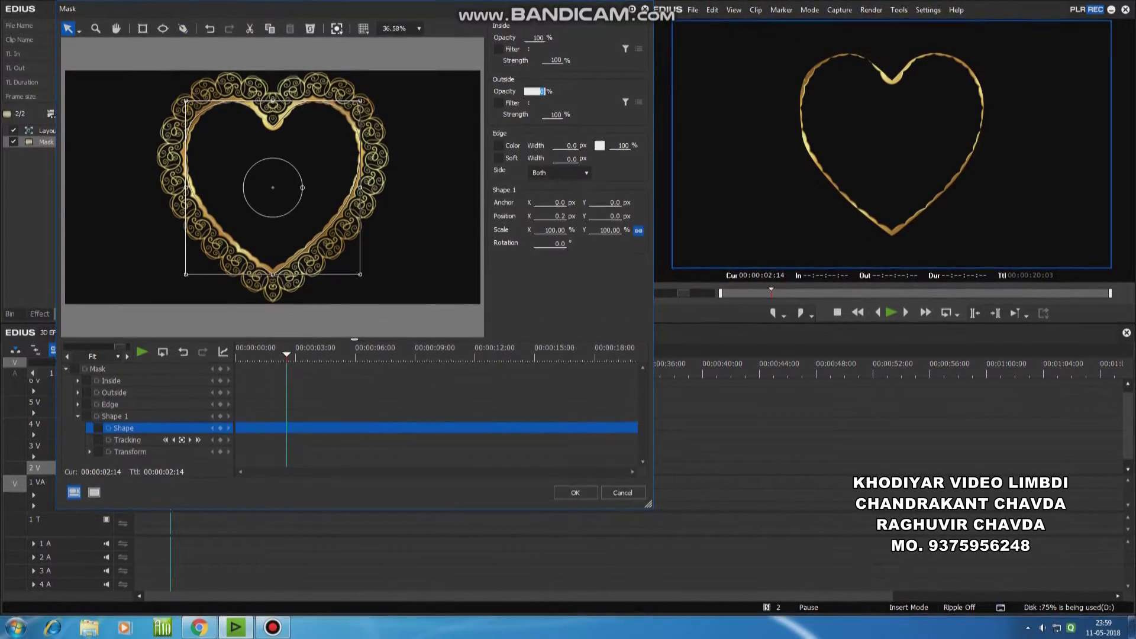
key(Return)
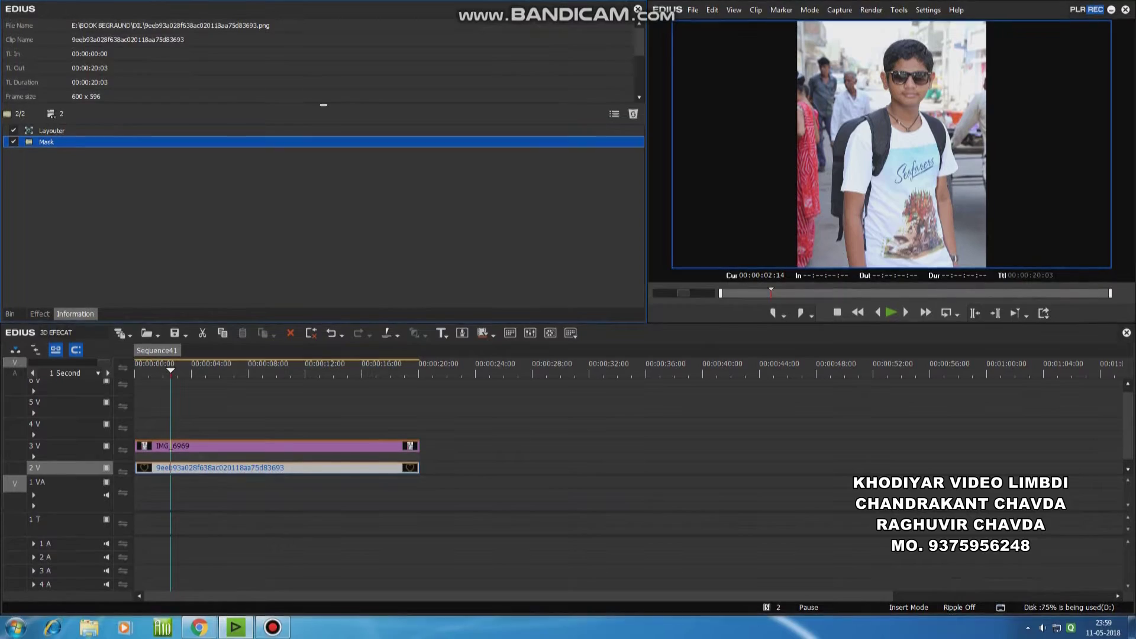
Step: Copy the heart mask onto the IMG_6969 clip and delete the mask from the heart frame clip
click(266, 446)
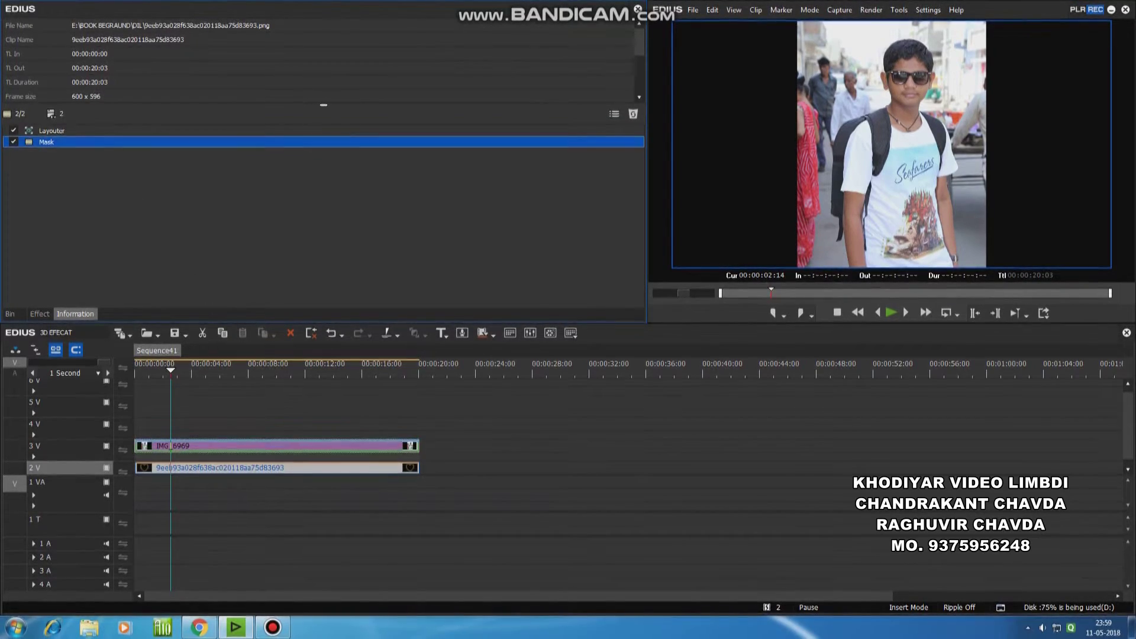
click(266, 467)
click(65, 142)
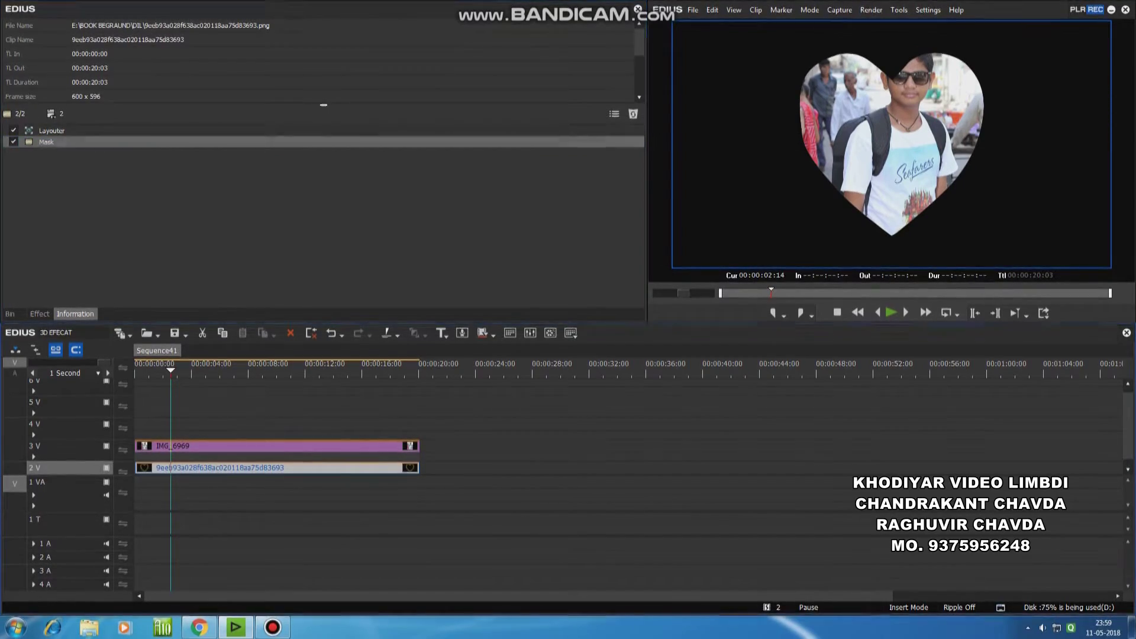
key(Delete)
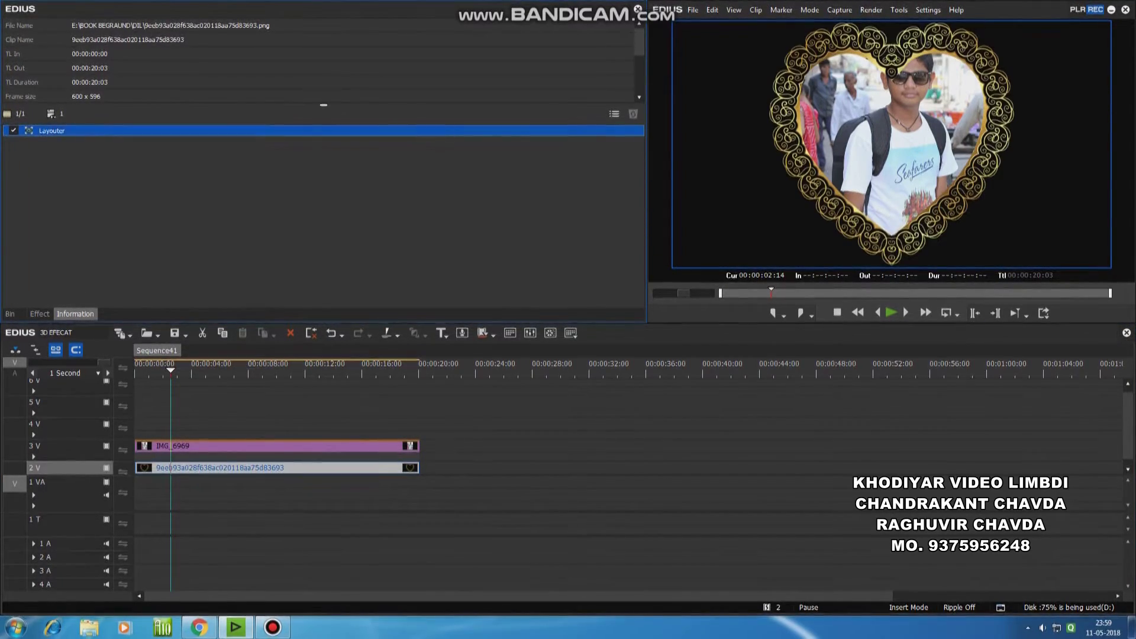
Step: Move the masked IMG_6969 clip down to track 1 VA beneath the heart frame clip
key(Home)
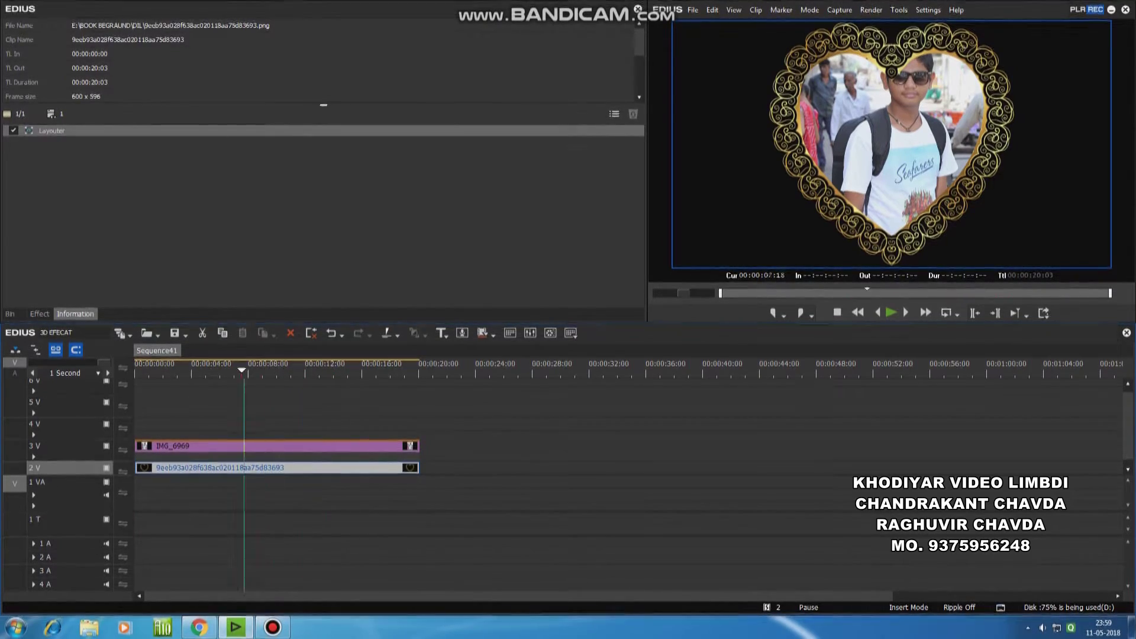
click(277, 446)
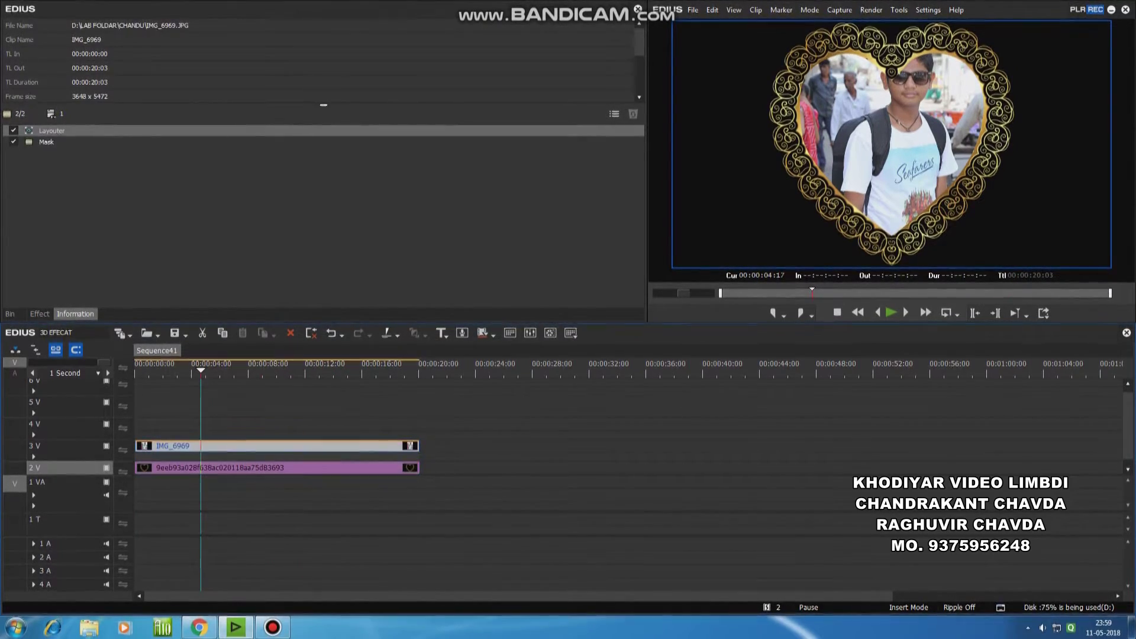
drag(277, 481, 277, 481)
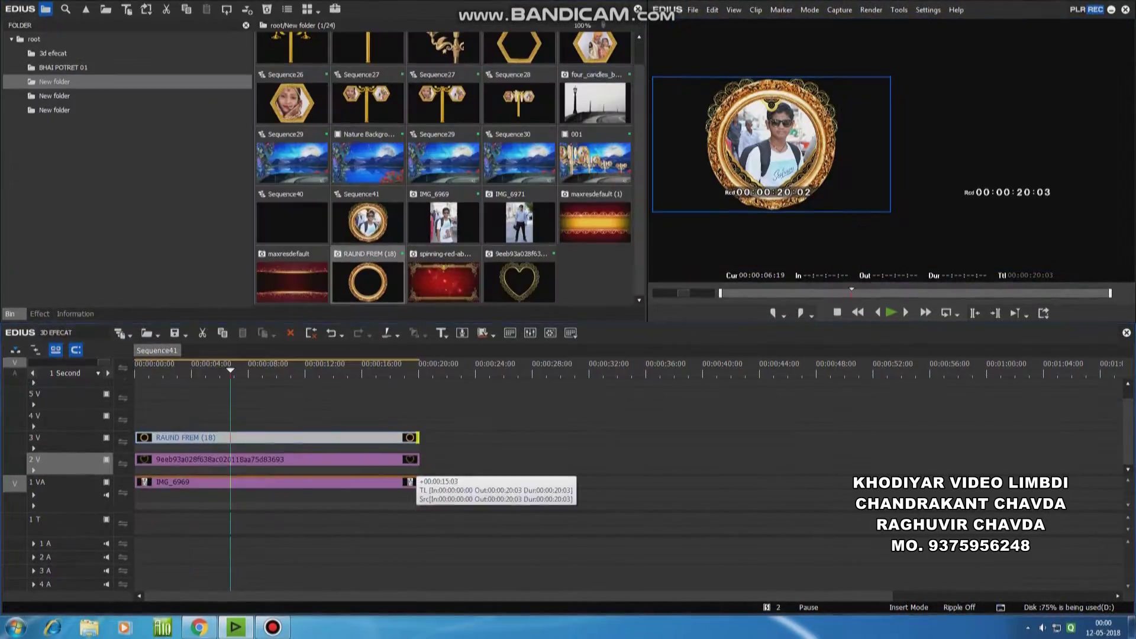
Step: Place RAUND FREM (18) on 2 V at 00:00:21:18 and add IMG_6971 above it on 3 V with the same length
drag(406, 472, 714, 463)
drag(519, 222, 444, 466)
drag(512, 438, 729, 438)
click(538, 372)
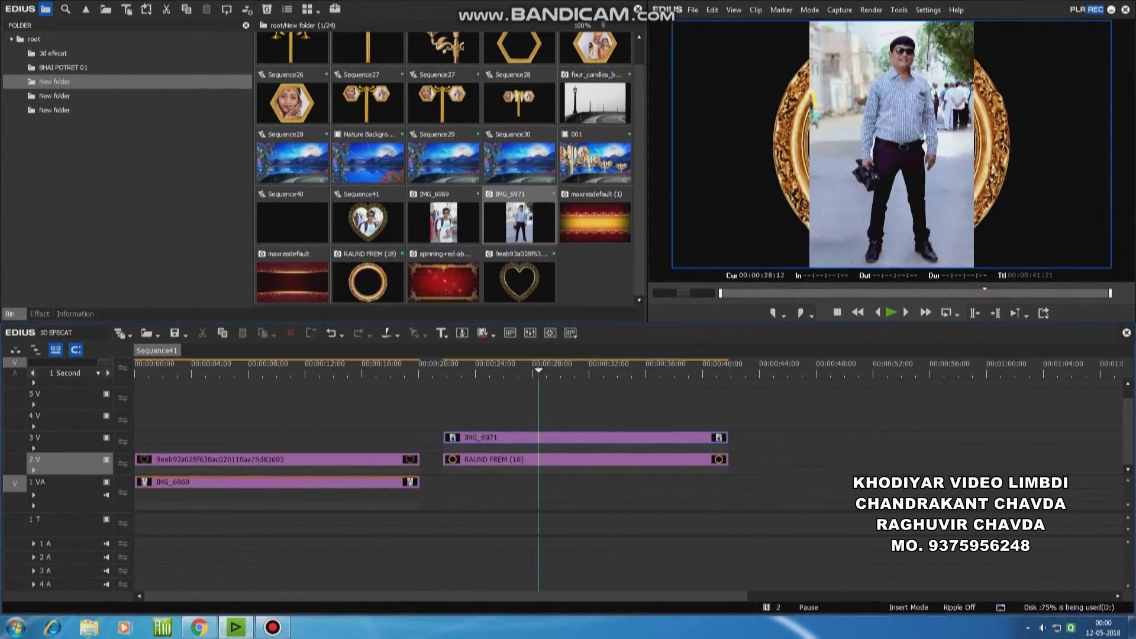
Step: Slightly enlarge and lower the IMG_6971 photo in the Layouter so the man's upper body sits inside the round frame
key(F7)
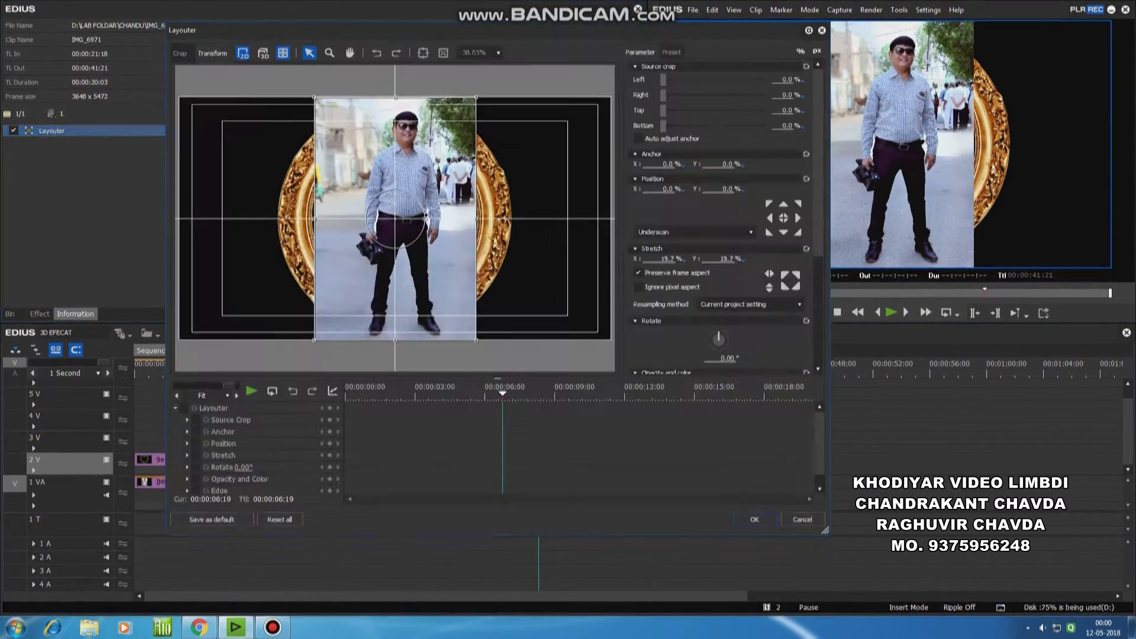
drag(395, 236, 396, 273)
key(Return)
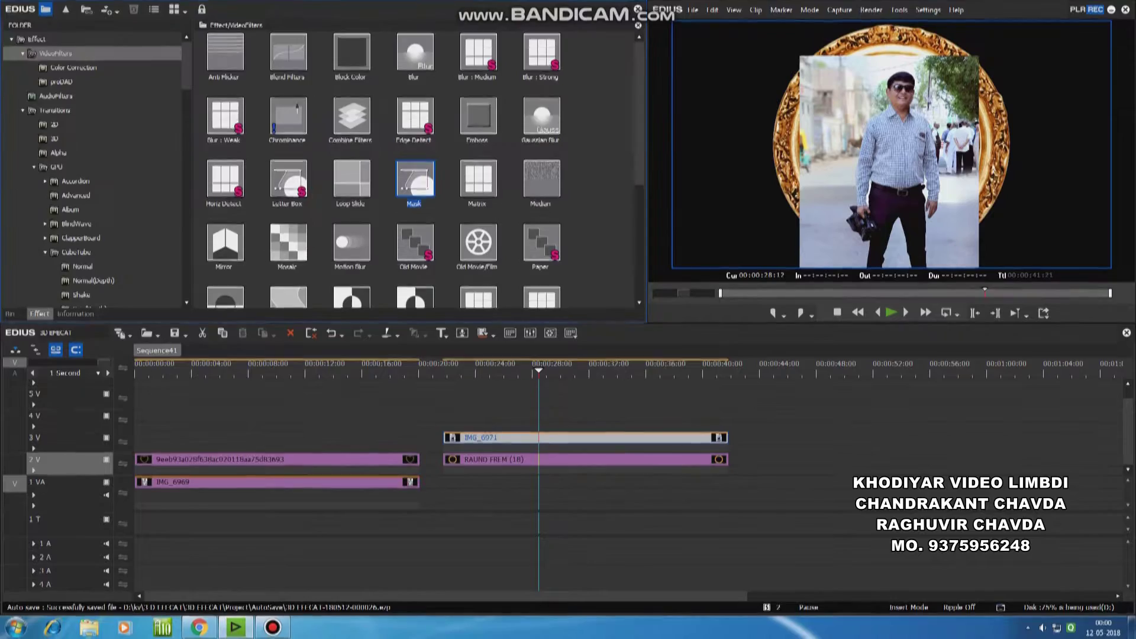
Step: Mask the round frame clip with an ellipse over its inner opening and set the outside opacity to 0%
click(497, 459)
double_click(414, 142)
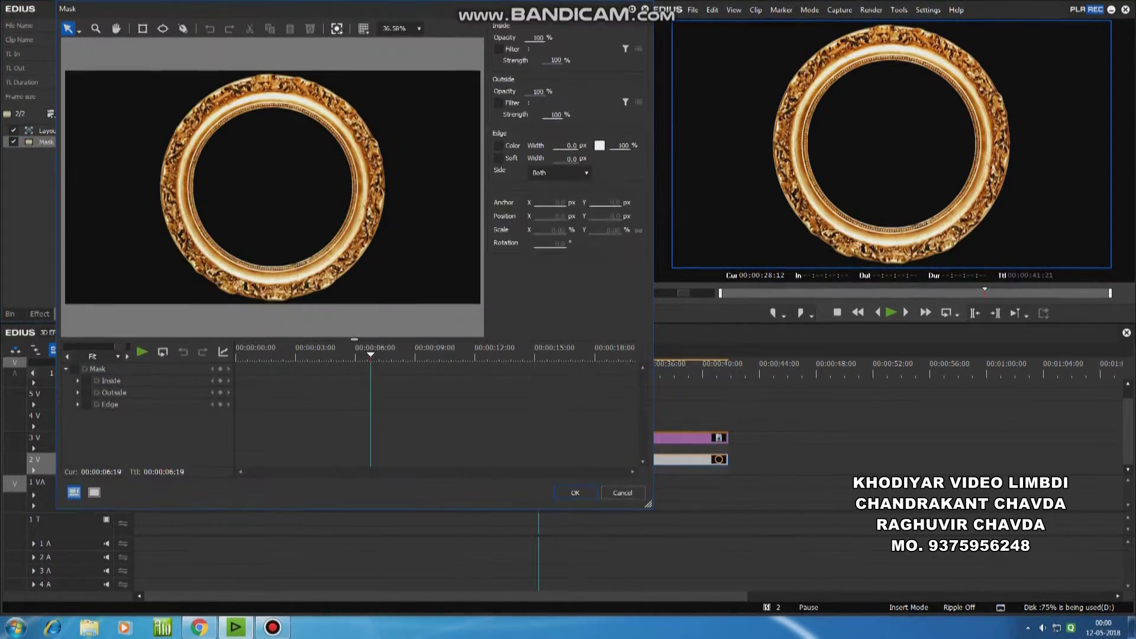
drag(271, 237, 354, 270)
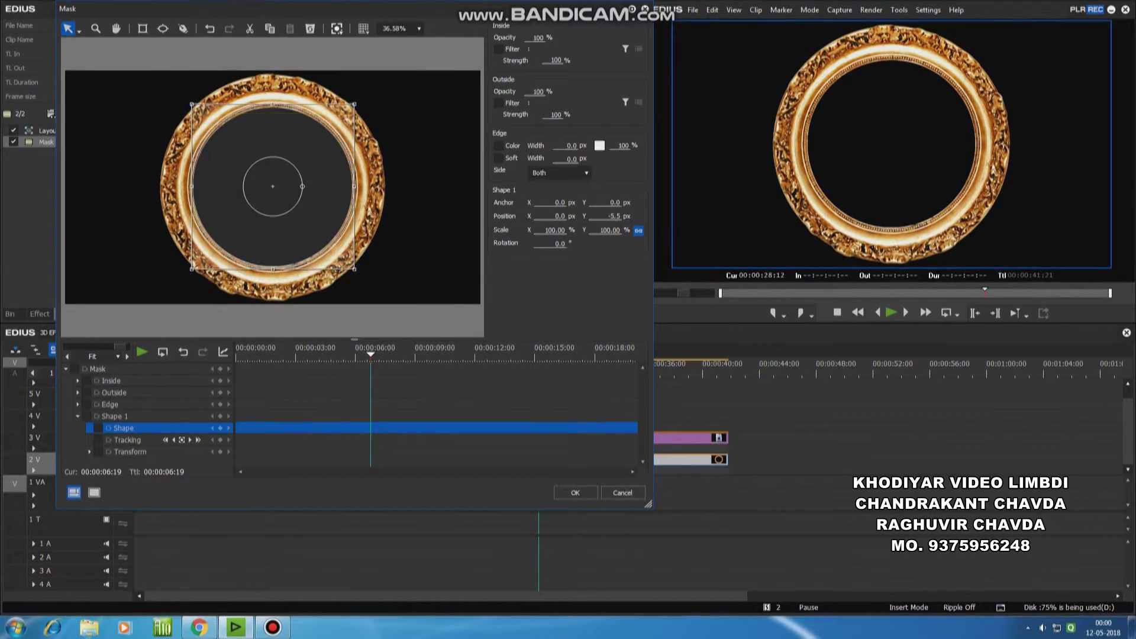
double_click(539, 91)
text(0)
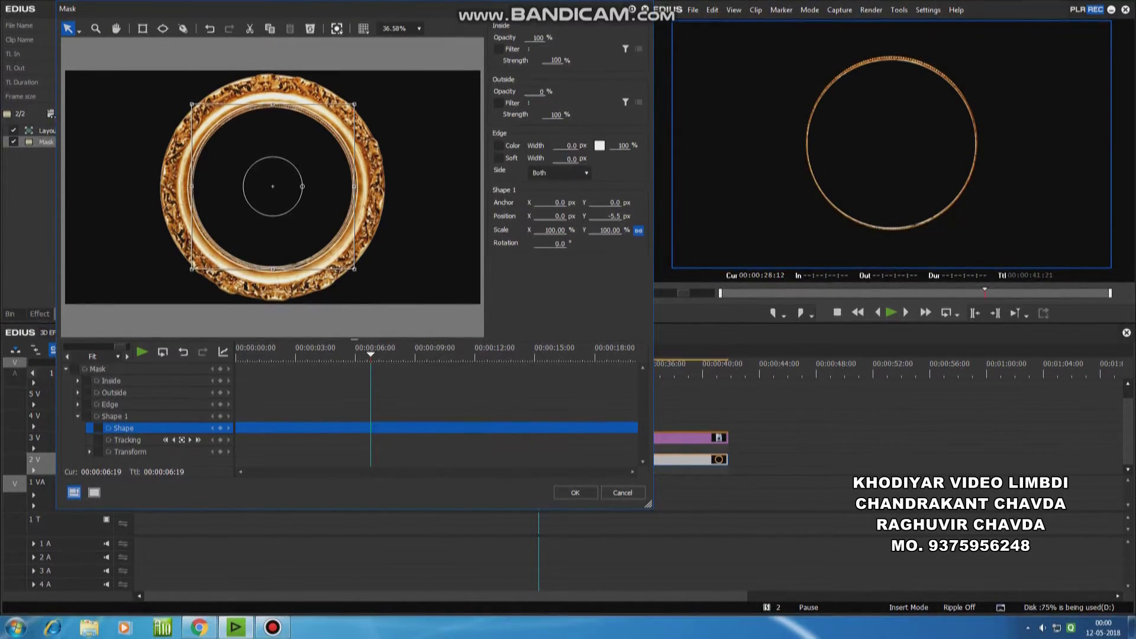
key(Return)
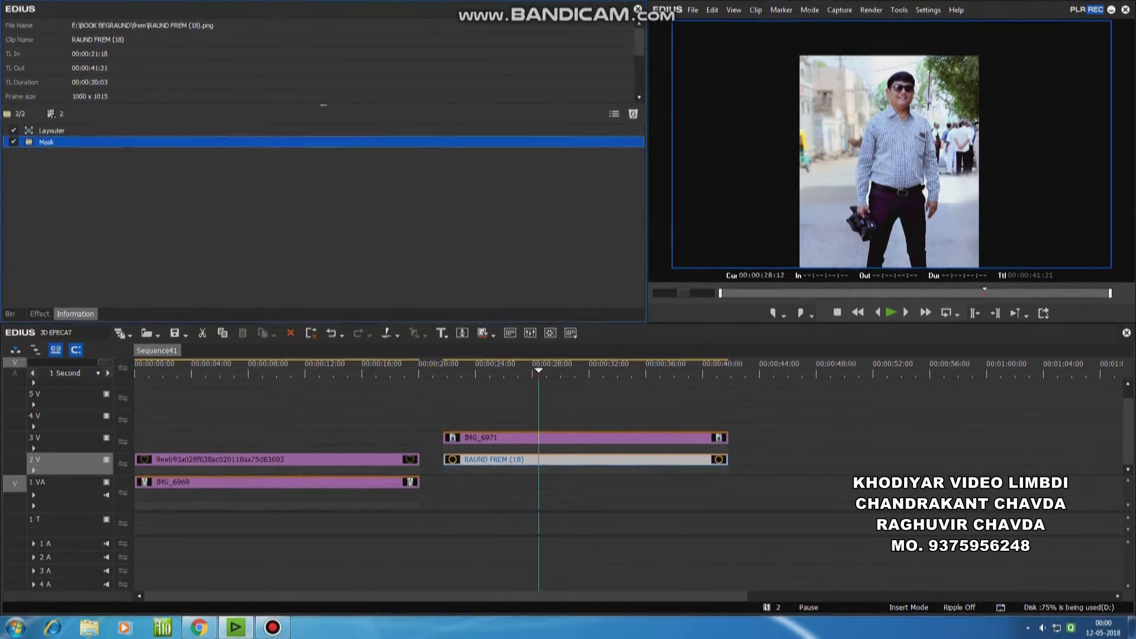
Step: Transfer the circular mask from the round frame to IMG_6971 and move that photo to 1 VA beneath the frame
click(46, 142)
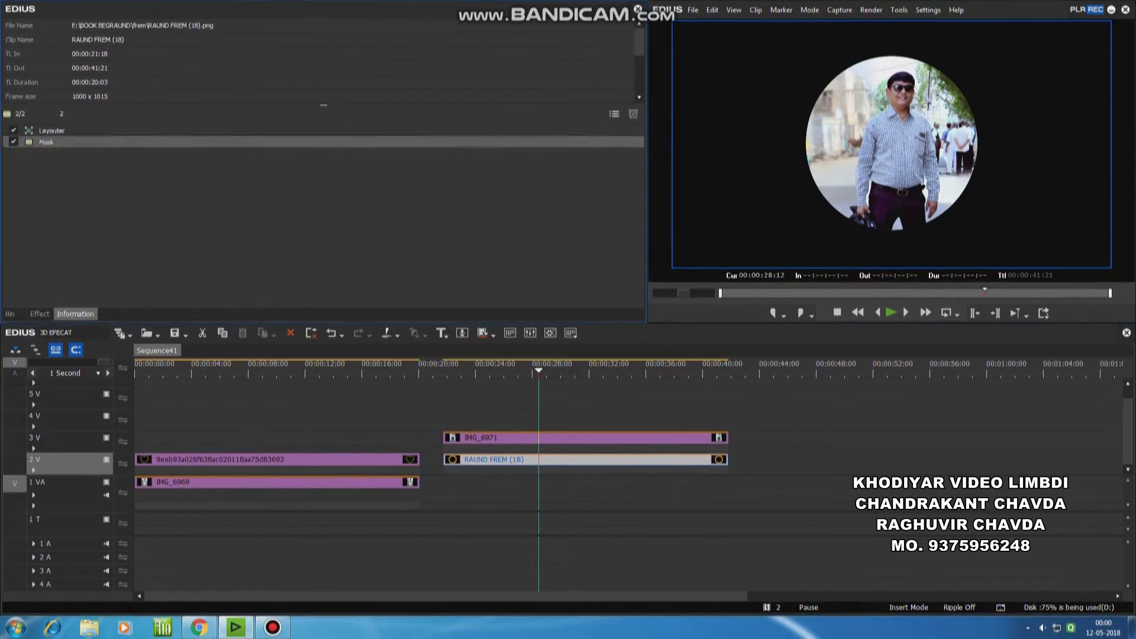
key(Delete)
drag(450, 437, 449, 482)
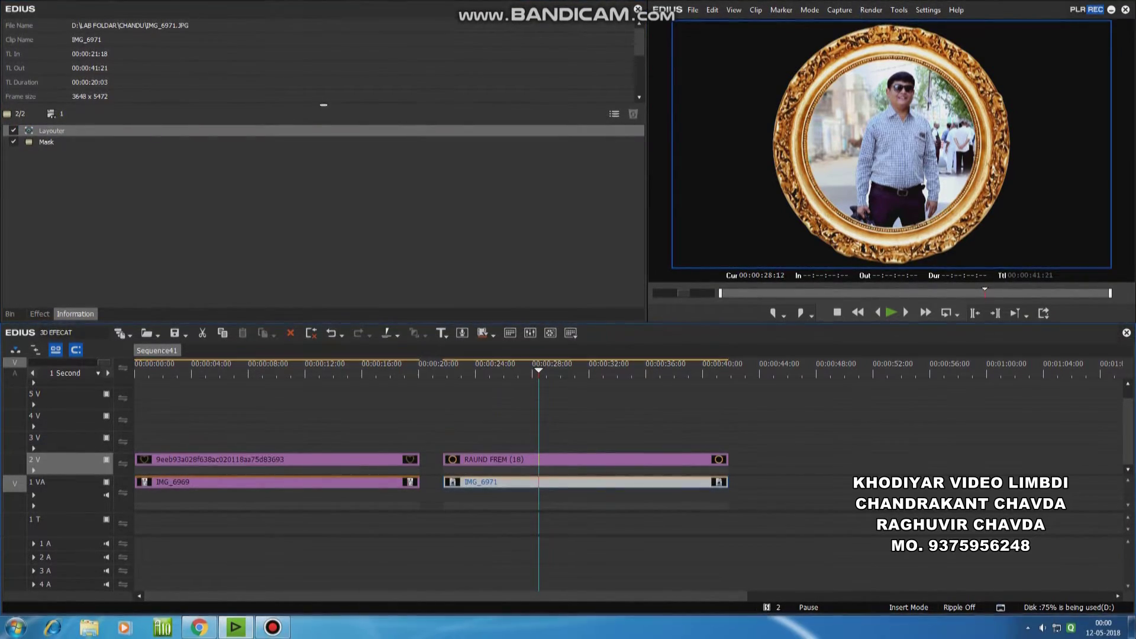
click(178, 369)
click(533, 368)
click(223, 368)
Step: Create a new sequence and place the spinning red background on its 1 VA track, about 35 seconds long
key(b)
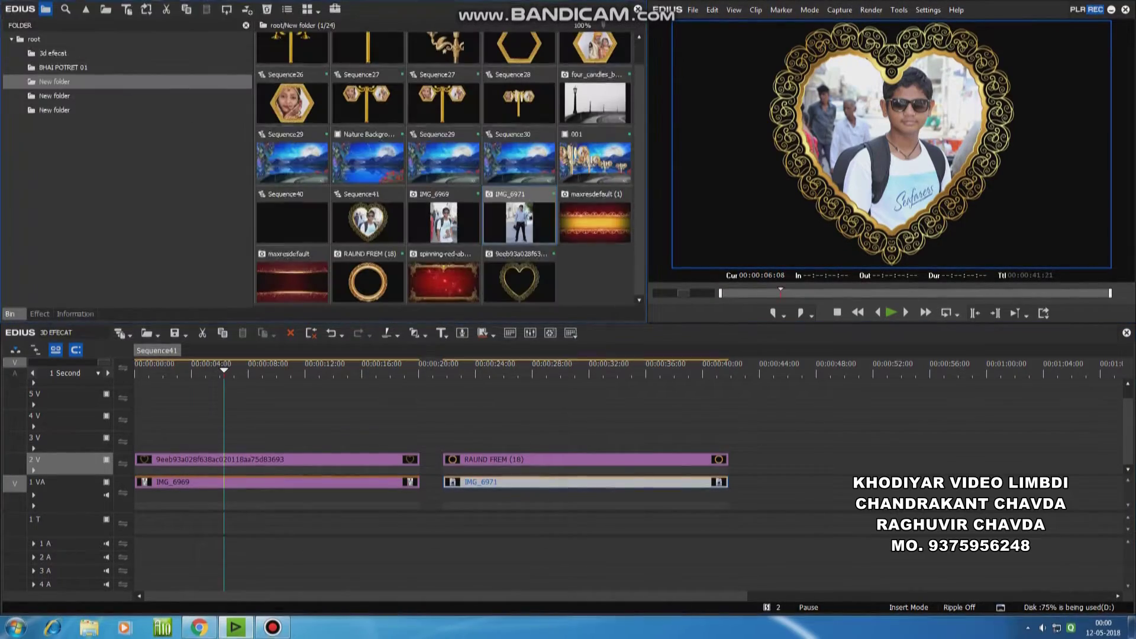
key(shift+ctrl+n)
key(shift+Return)
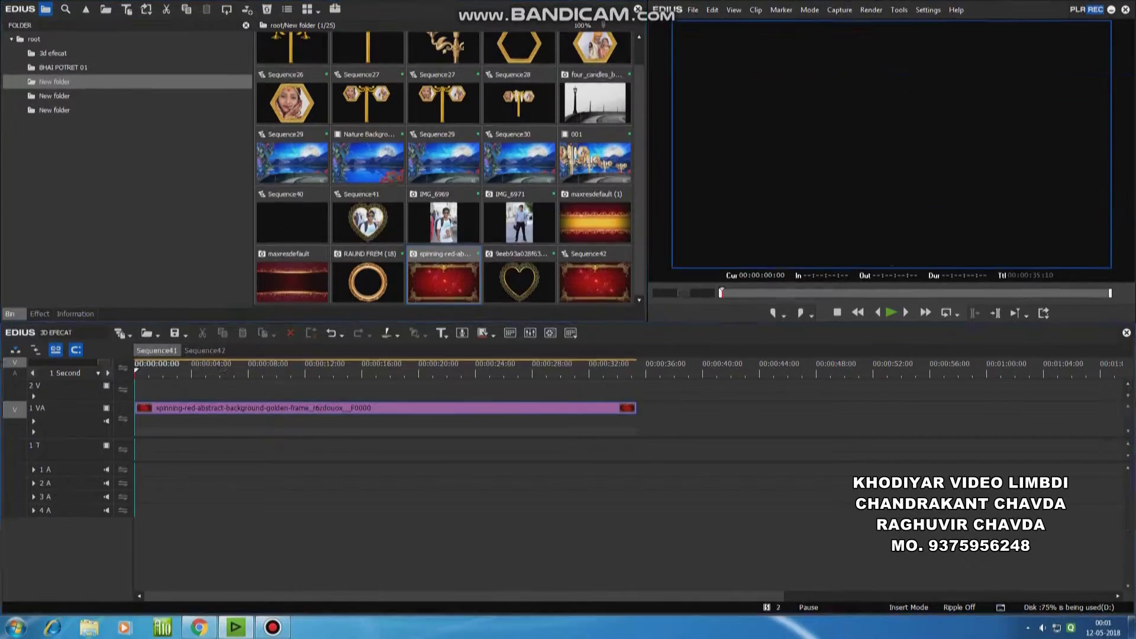
Step: Insert Sequence41 with the framed photos into the new sequence, after the red background clip
double_click(368, 222)
key(ctrl+Tab)
key(shift+Return)
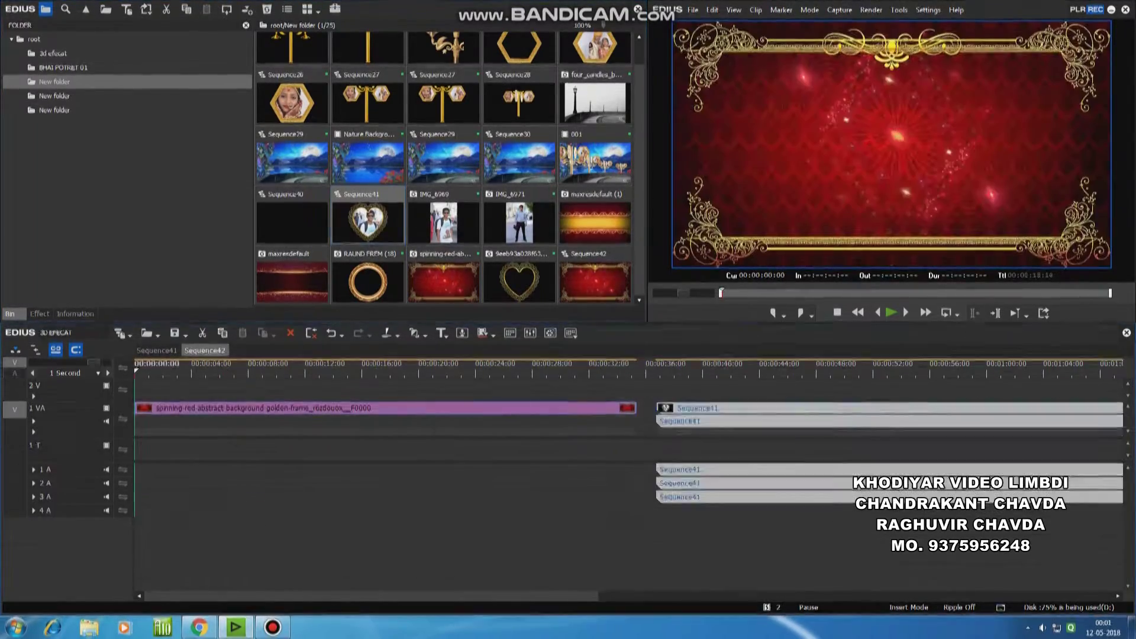
Step: Move Sequence41 to the start of track 2 V and cut it at 00:00:19:08 and 00:00:23:14
drag(681, 414, 166, 386)
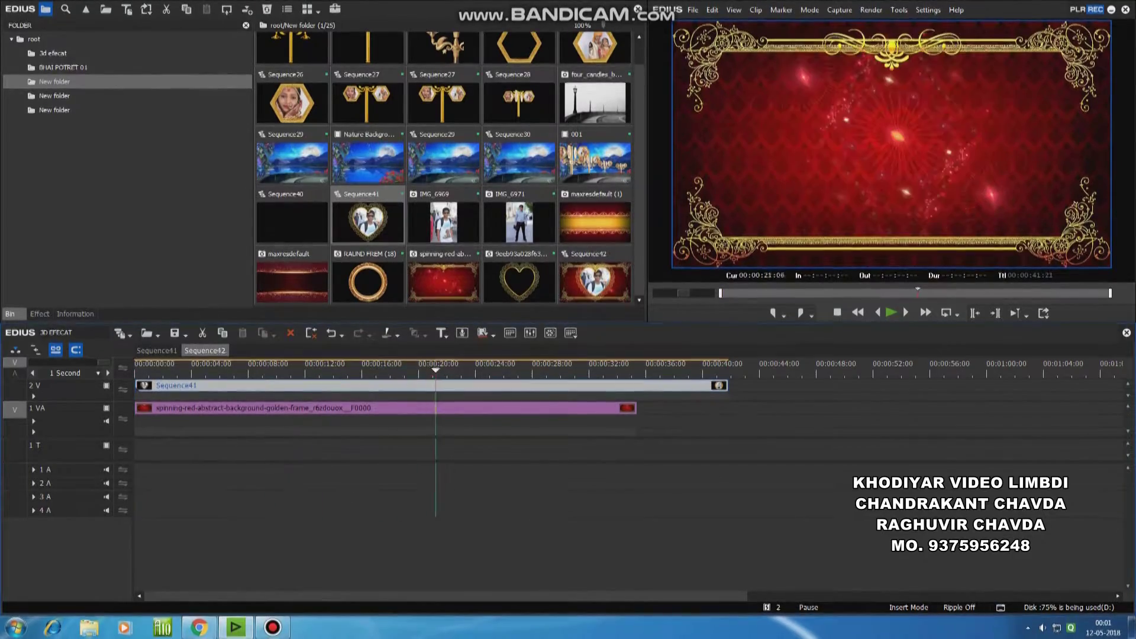
key(c)
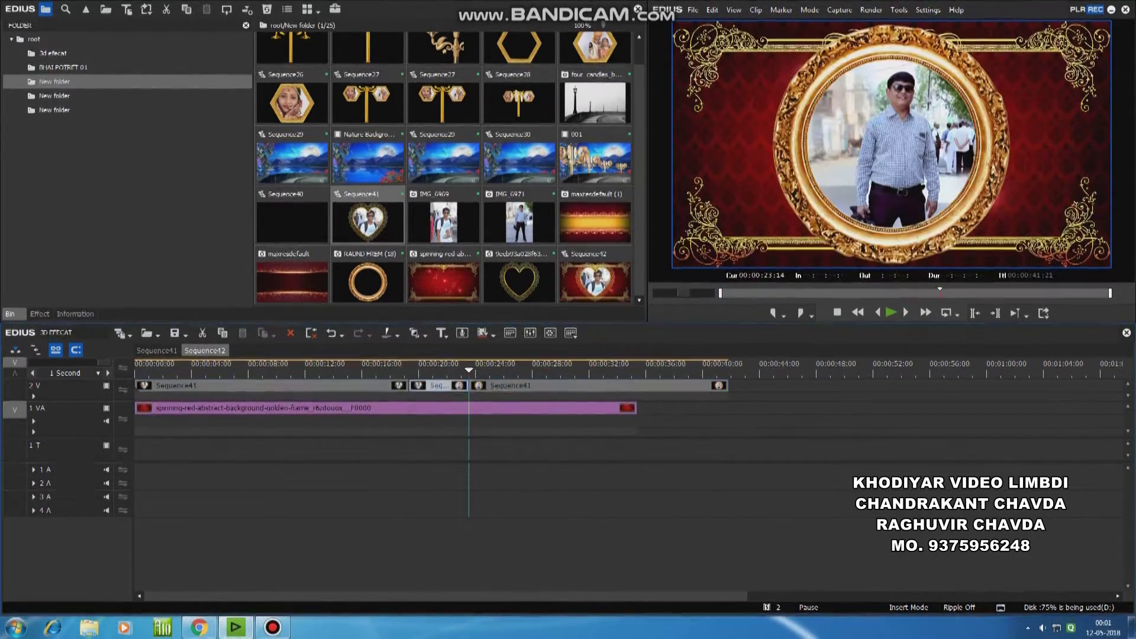
Step: Add more video tracks above 2 V and delete the middle piece of the cut Sequence41 clip
right_click(77, 386)
click(261, 496)
text(3)
click(543, 474)
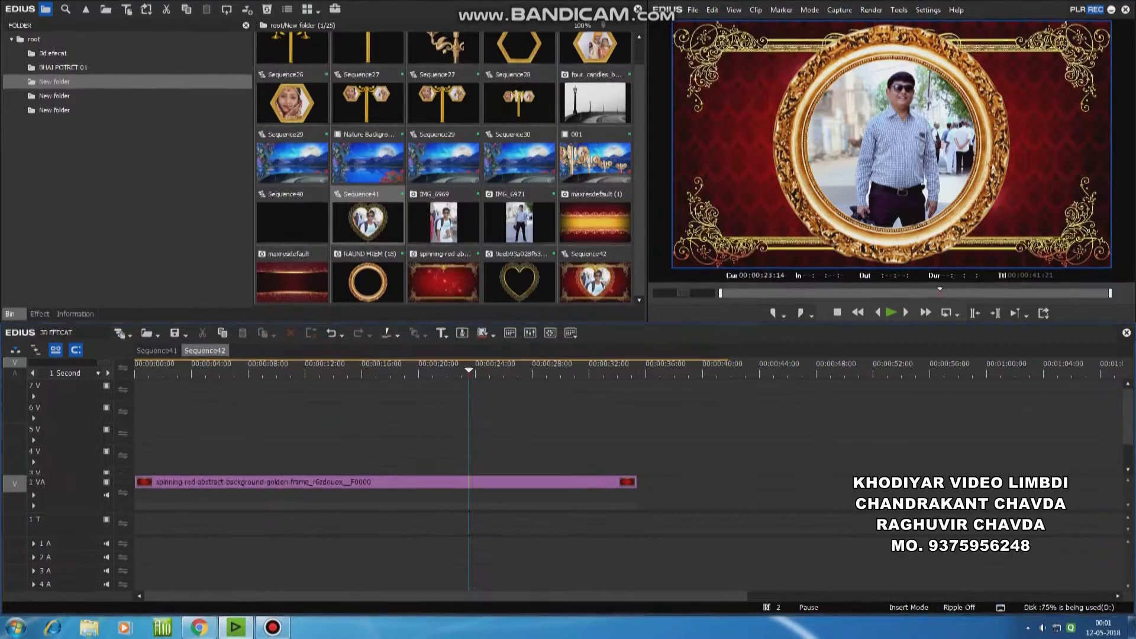
click(332, 368)
click(320, 368)
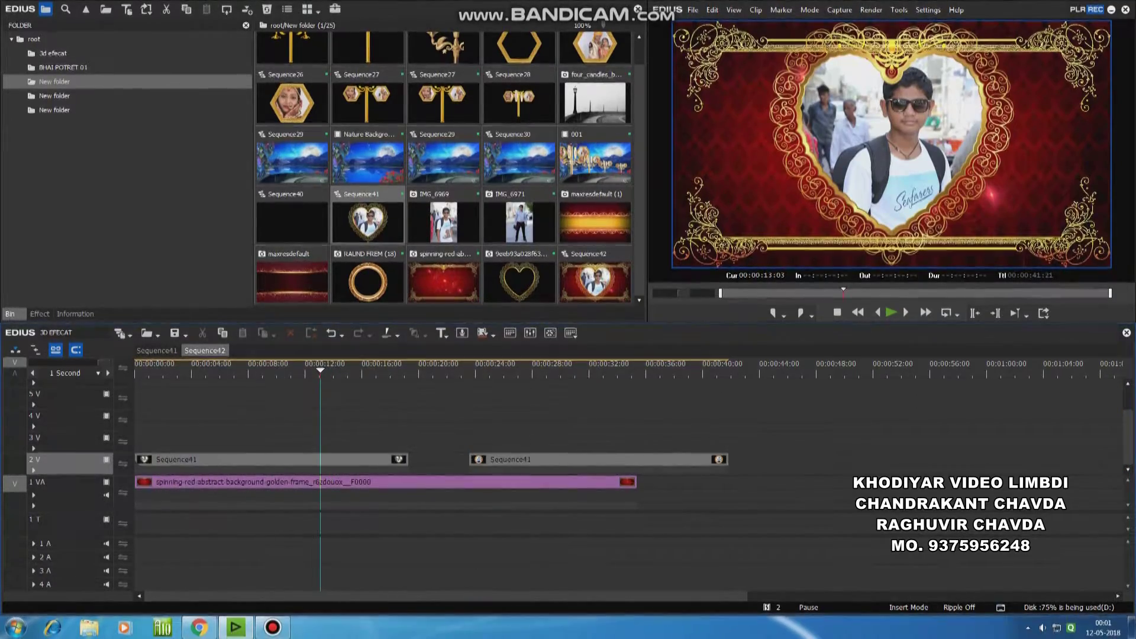
Step: Cut the red background at 00:00:19:08, move its second part under the round frame clip and extend it to that clip's end
key(Page_Down)
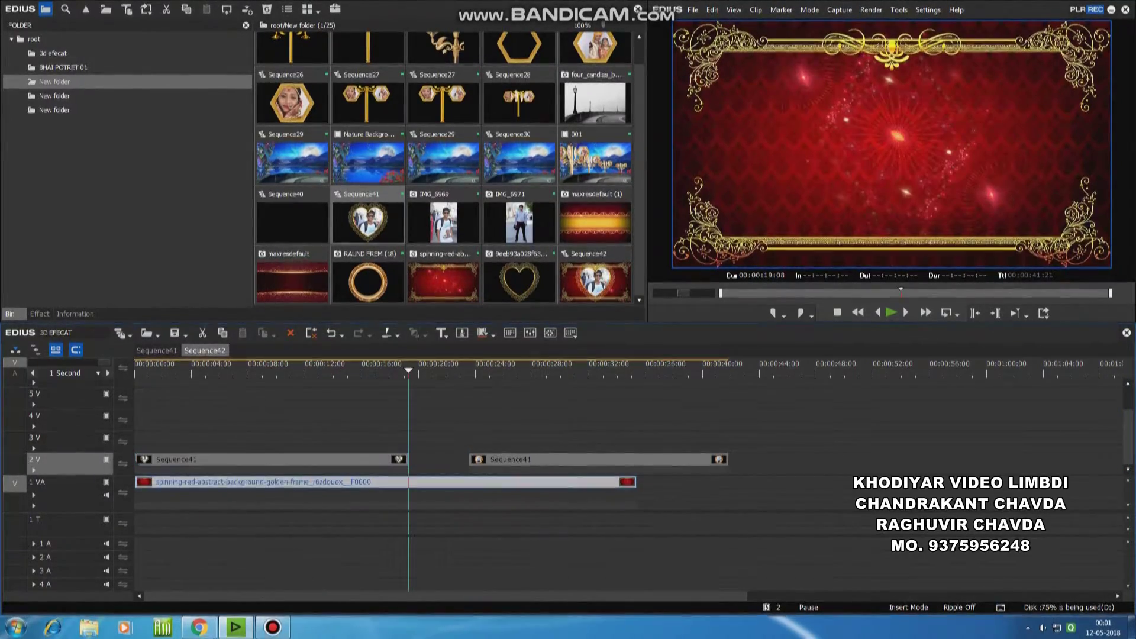
key(c)
drag(417, 483, 480, 483)
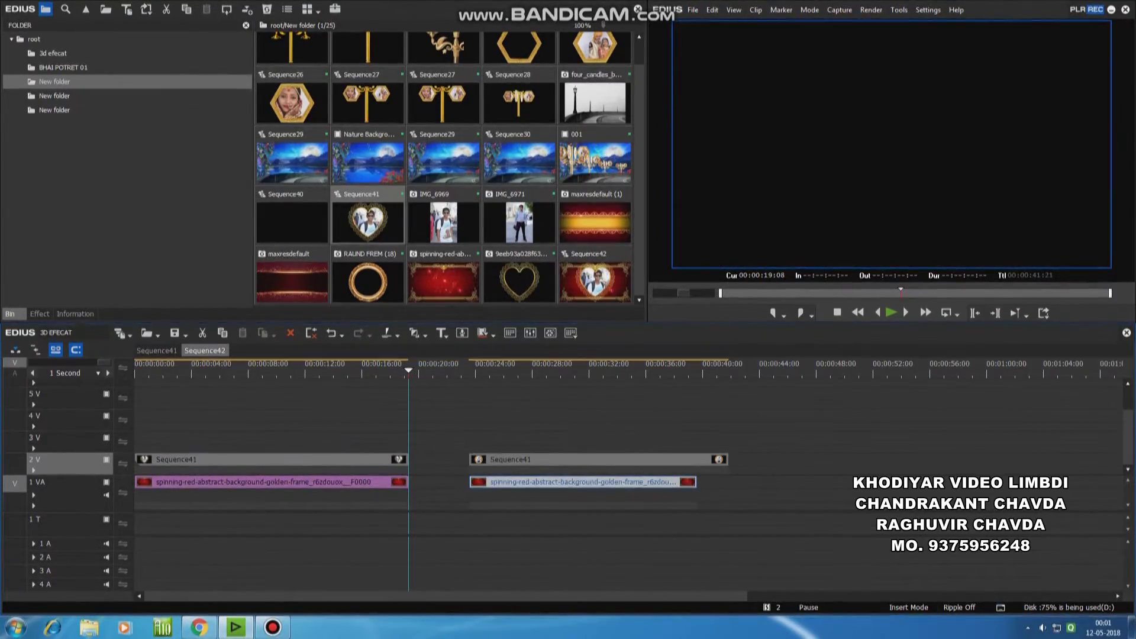
drag(697, 482, 727, 483)
Step: Shrink the heart frame clip to about 36.3% in the Layouter and place it at about X -29.2%, Y 2.2%
click(241, 369)
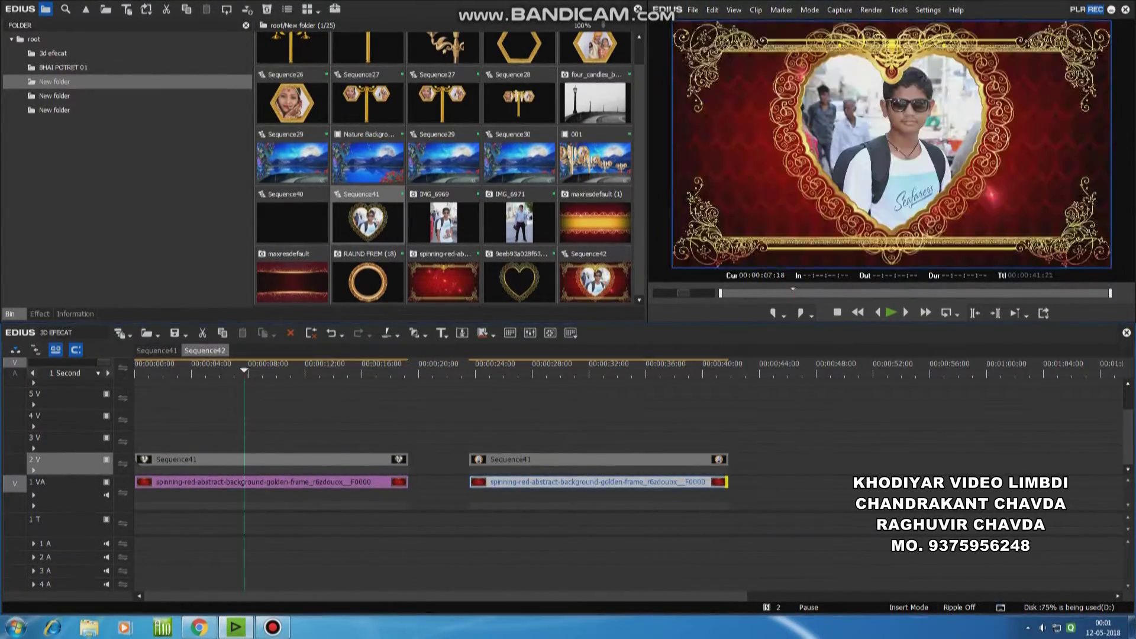
click(266, 459)
key(F8)
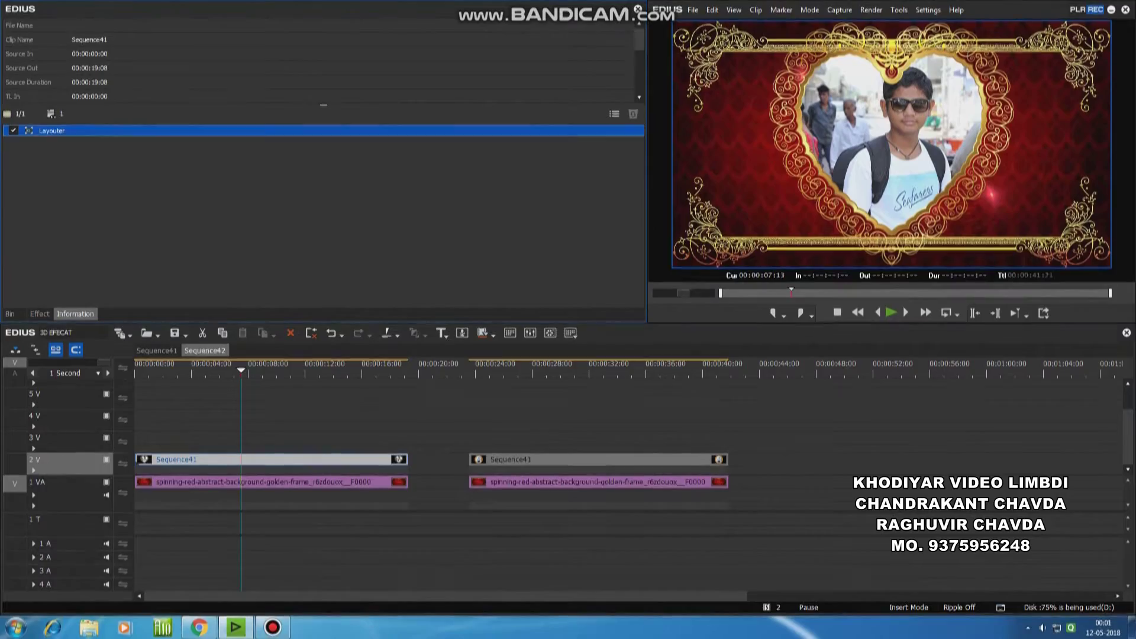
key(F7)
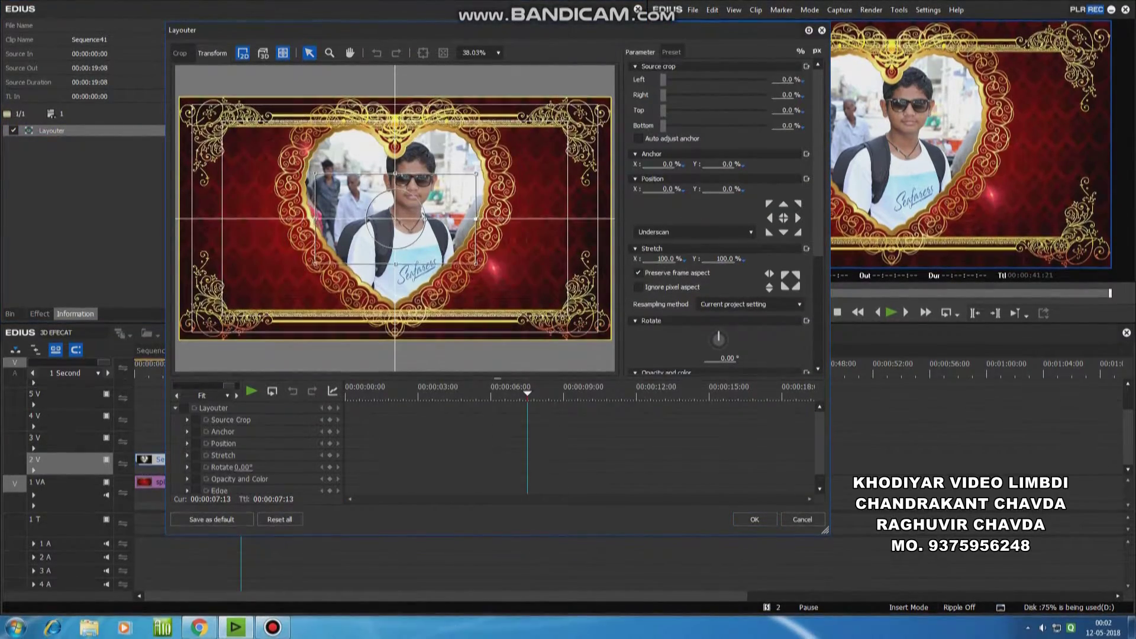
drag(610, 339, 474, 262)
drag(395, 219, 270, 224)
key(Return)
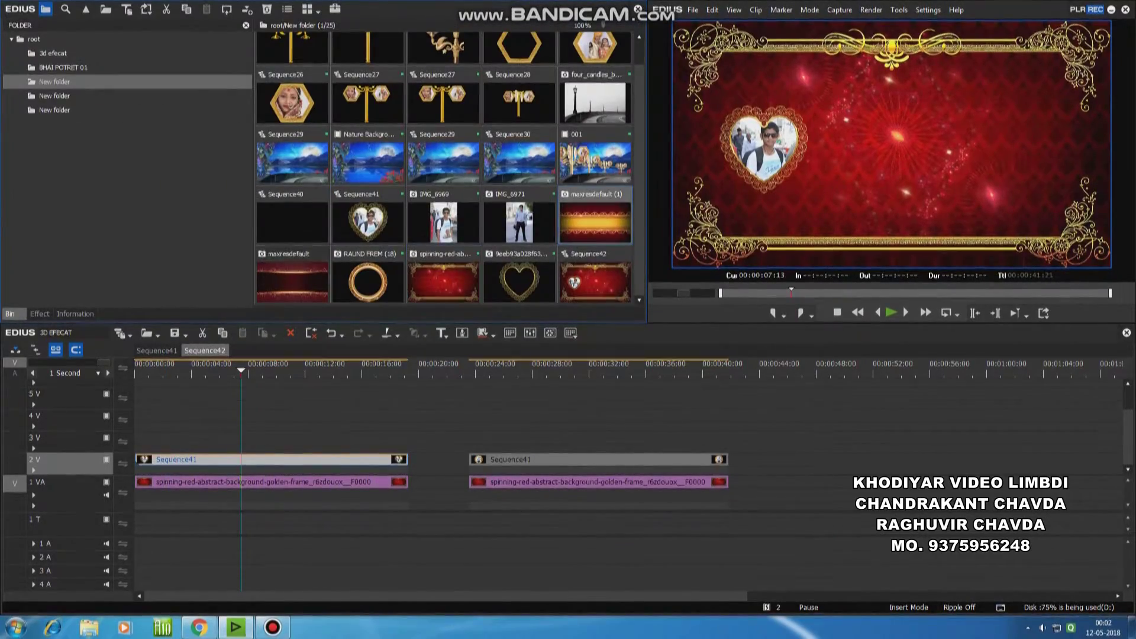
Step: Replace the background under the heart frame with the maxresdefault image, matching its length to the Sequence41 clip
drag(329, 266, 412, 482)
key(Delete)
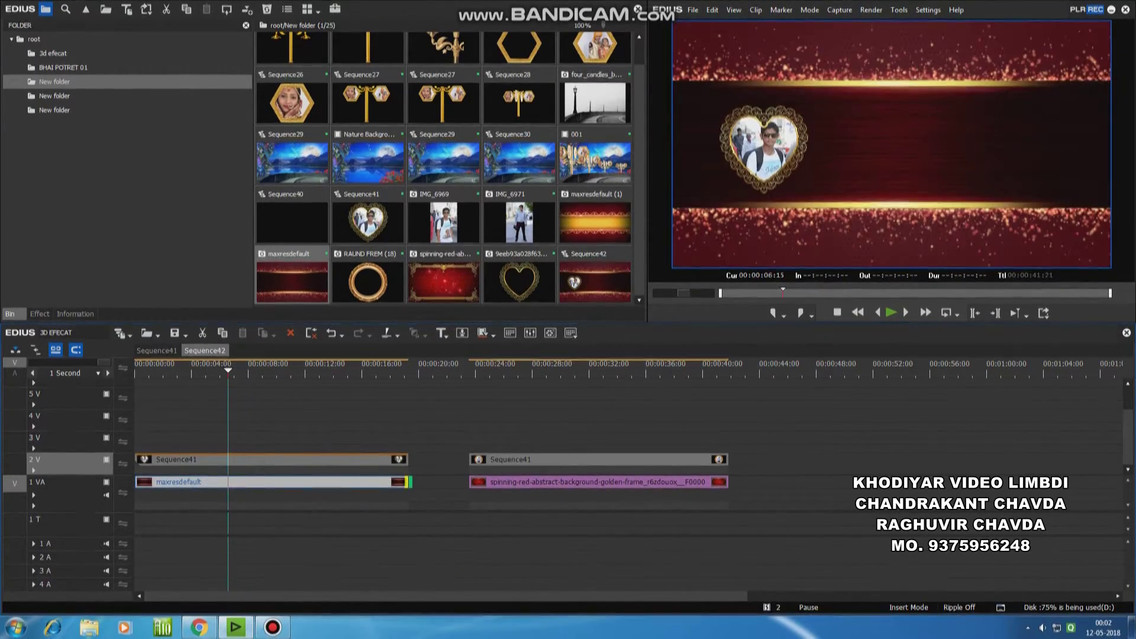
Step: Resize the heart frame clip to 43.70% and reposition it at X -32.20%, Y 0.50% inside the dark band
click(296, 459)
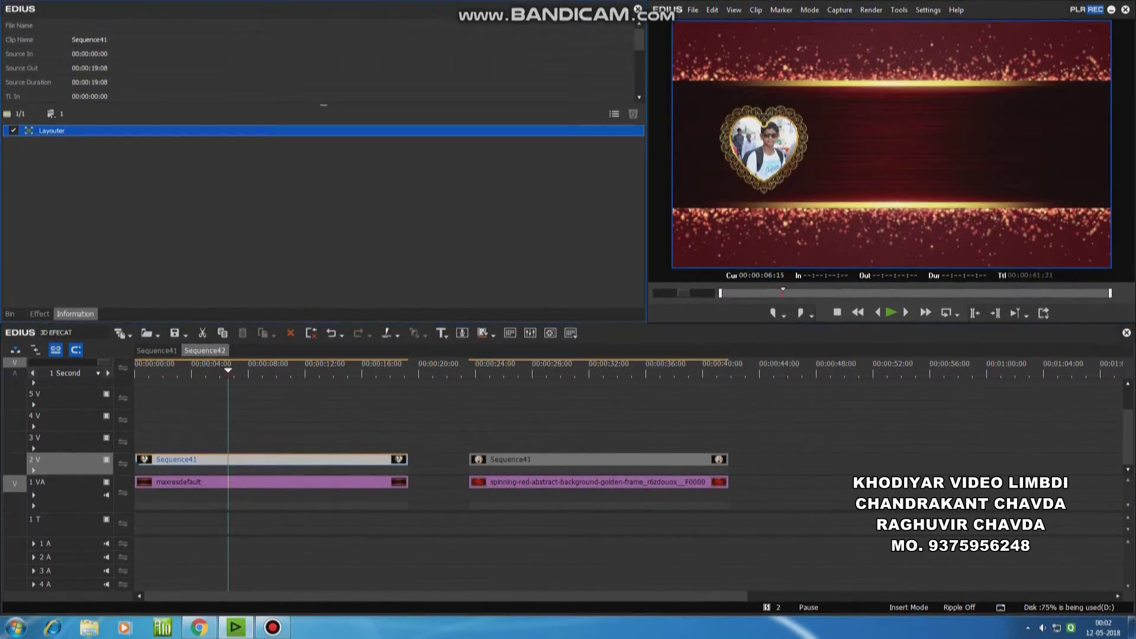
key(F7)
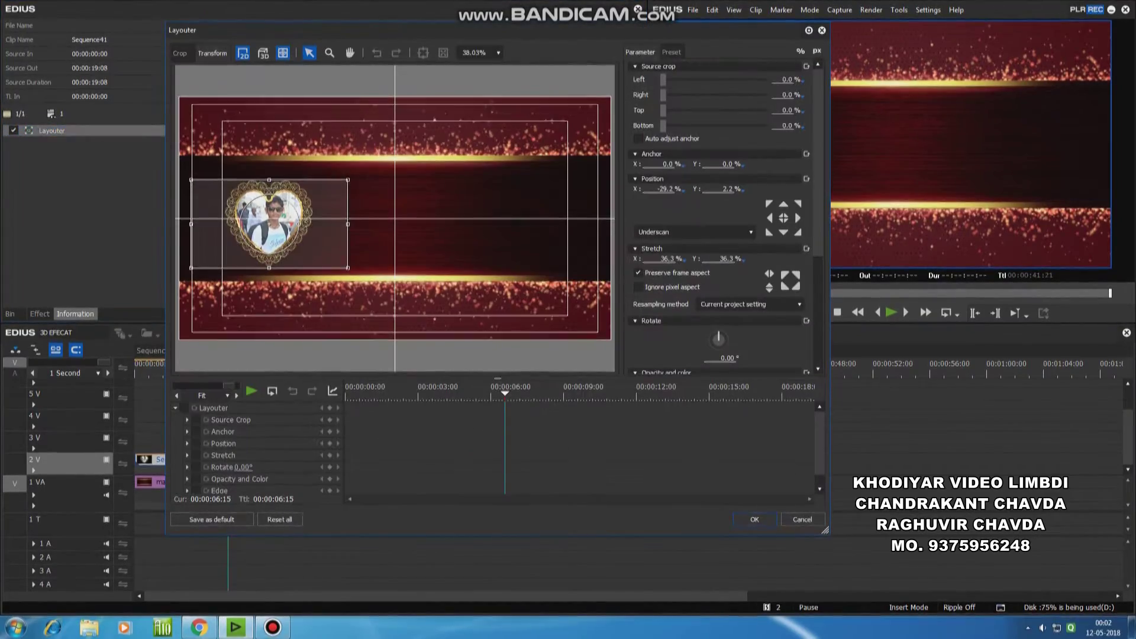
drag(181, 224, 176, 223)
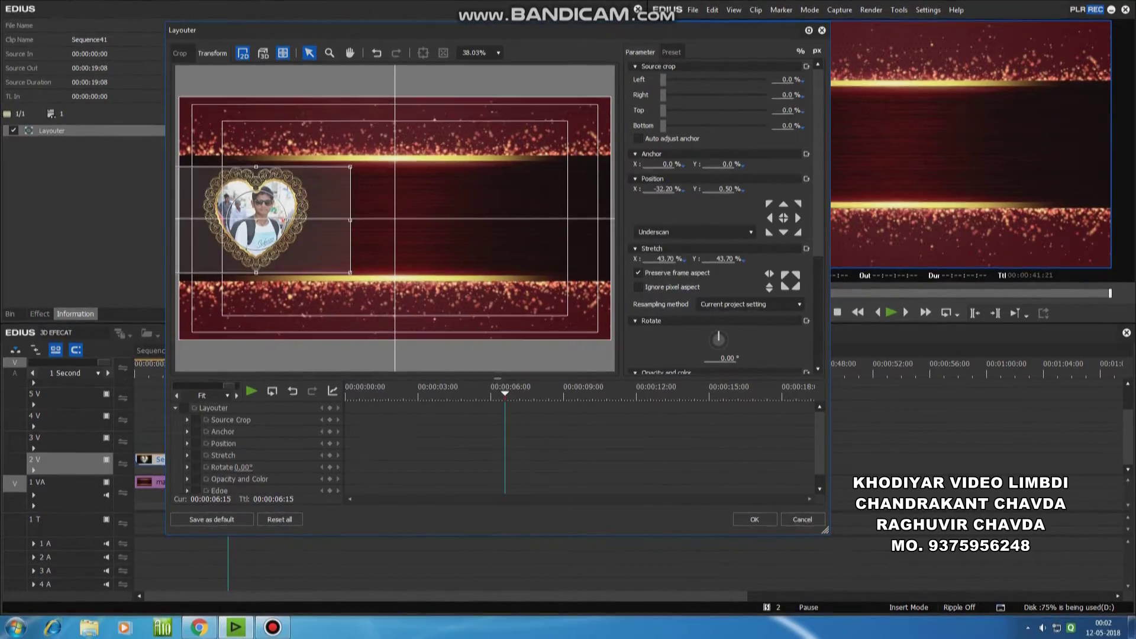
key(Return)
Step: Copy the heart frame clip to 3 V and place the copy at about X 1.60%, Y 0.20%
key(ctrl+c)
click(35, 437)
key(ctrl+v)
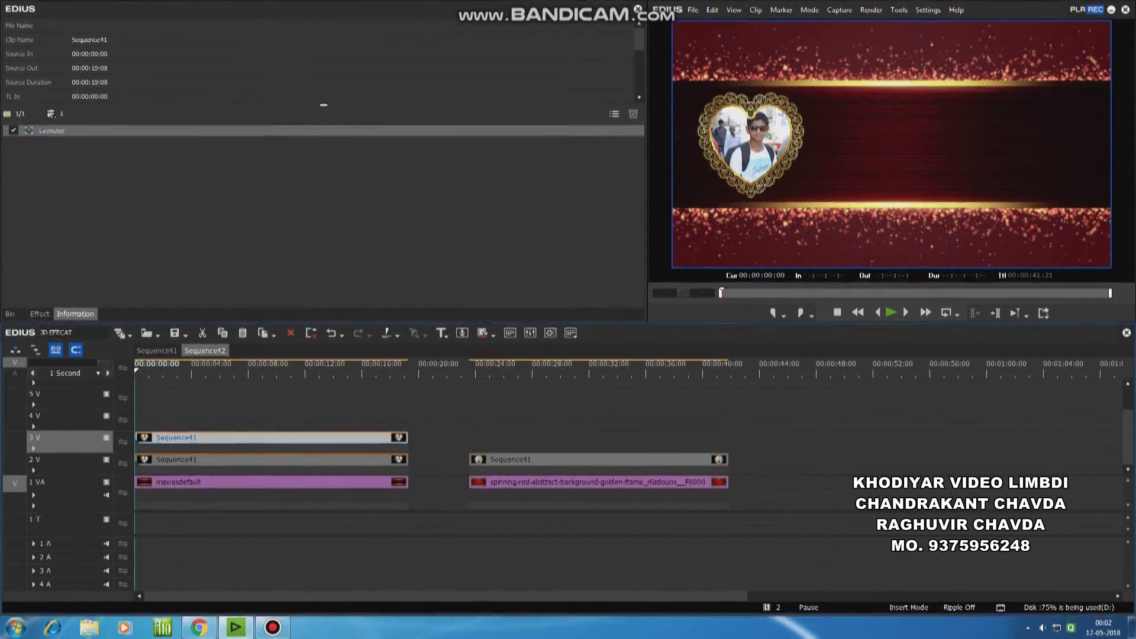
key(F7)
drag(256, 220, 401, 218)
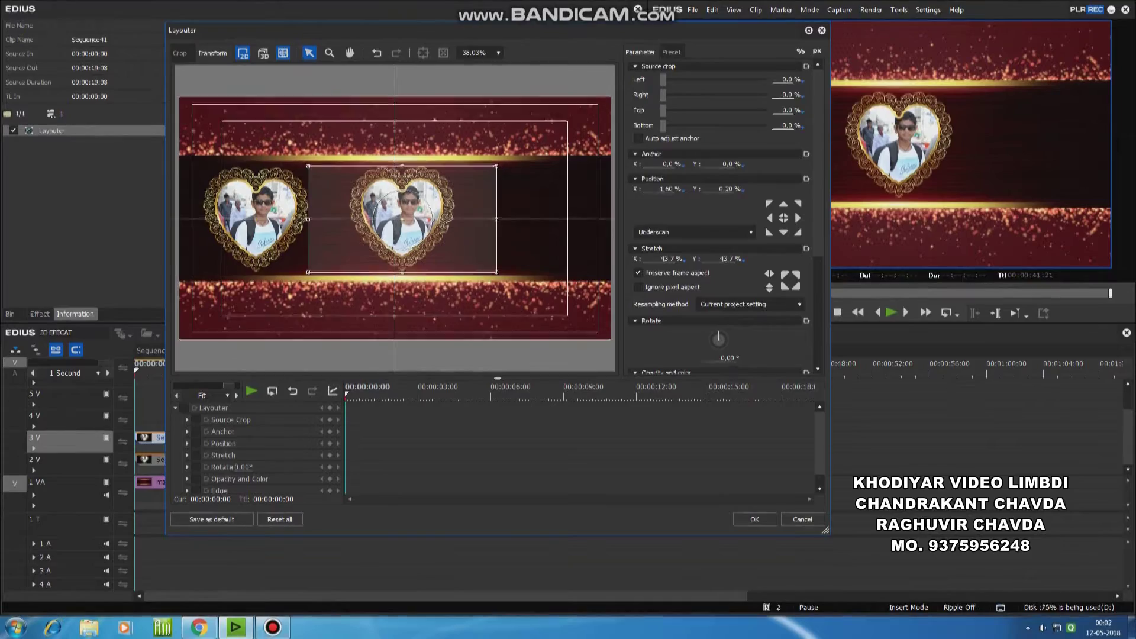
key(Return)
Step: Copy the middle heart clip to 4 V and shift the copy horizontally to complete an evenly spaced row of three
key(ctrl+c)
click(35, 415)
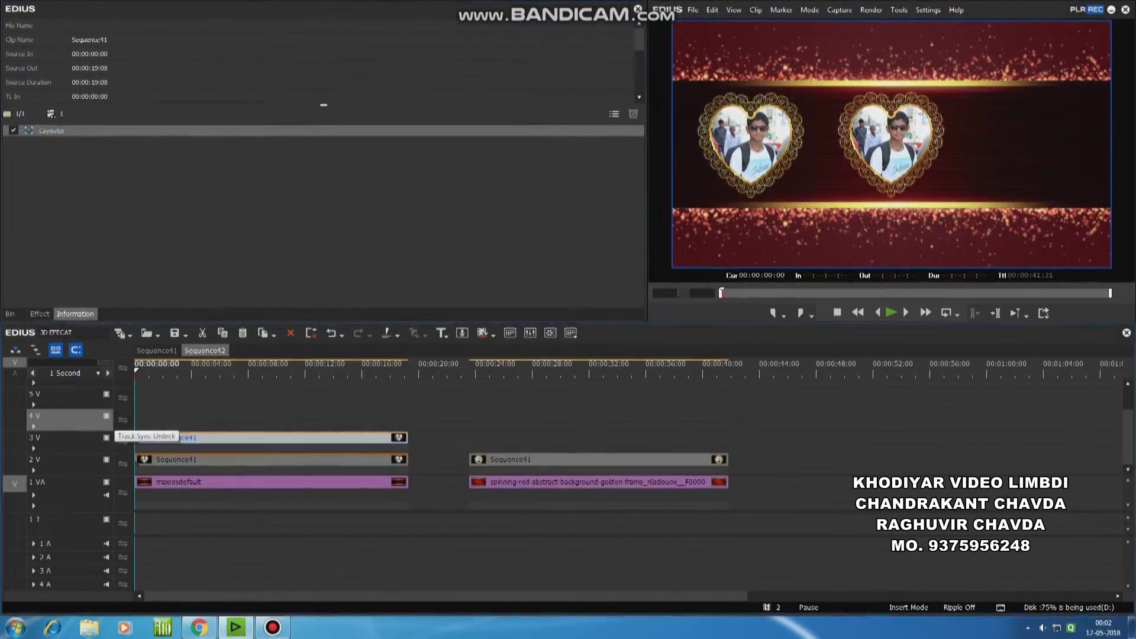
key(ctrl+v)
key(F7)
drag(651, 189, 678, 189)
key(Return)
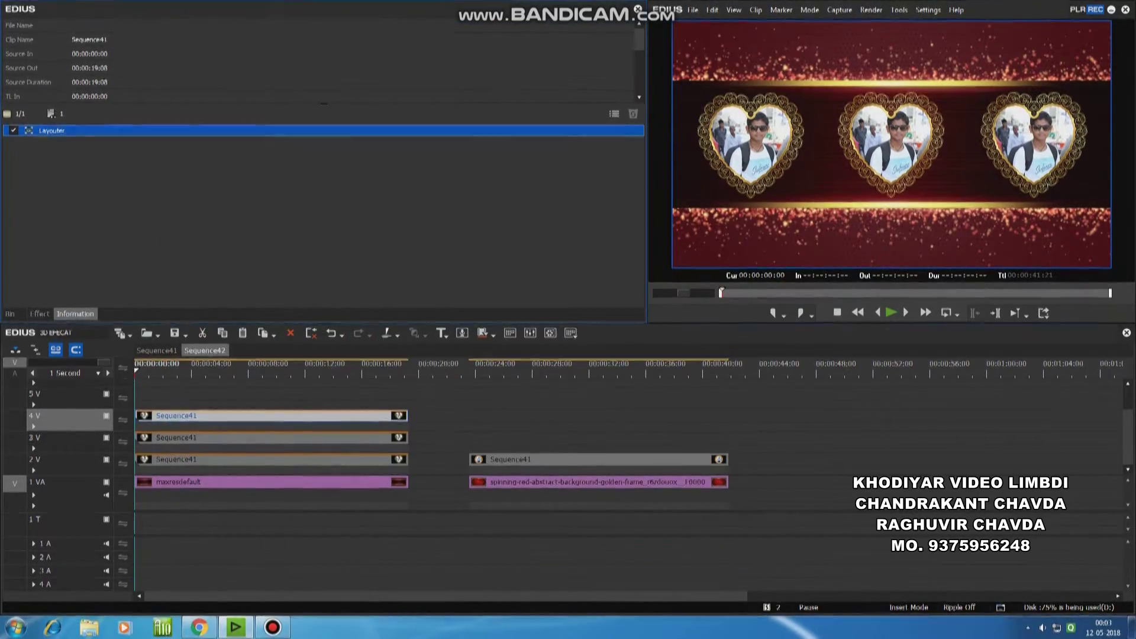
key(Escape)
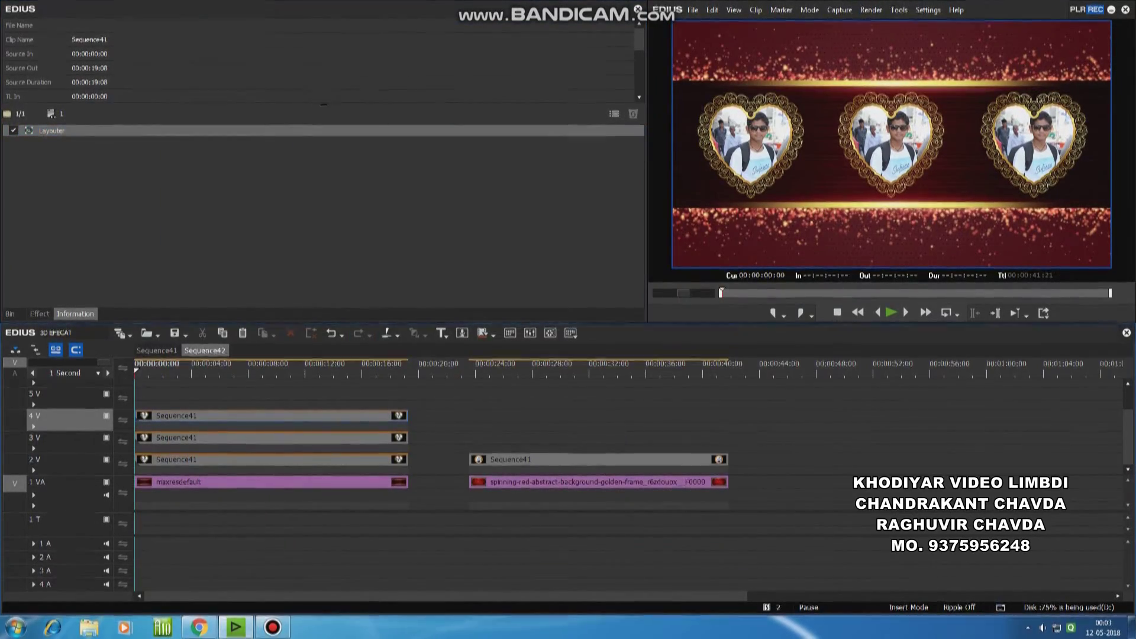
Step: Replace the background beneath the round frame clip on 1 VA with the maxresdefault (1) image, matching its length
click(203, 370)
click(182, 370)
click(485, 459)
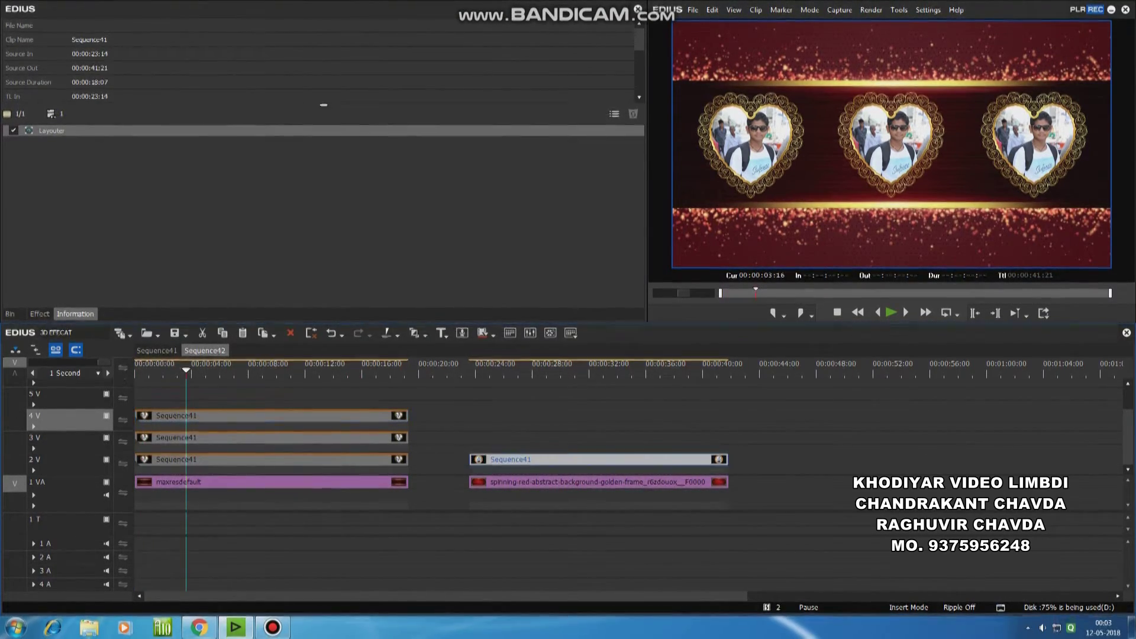
key(b)
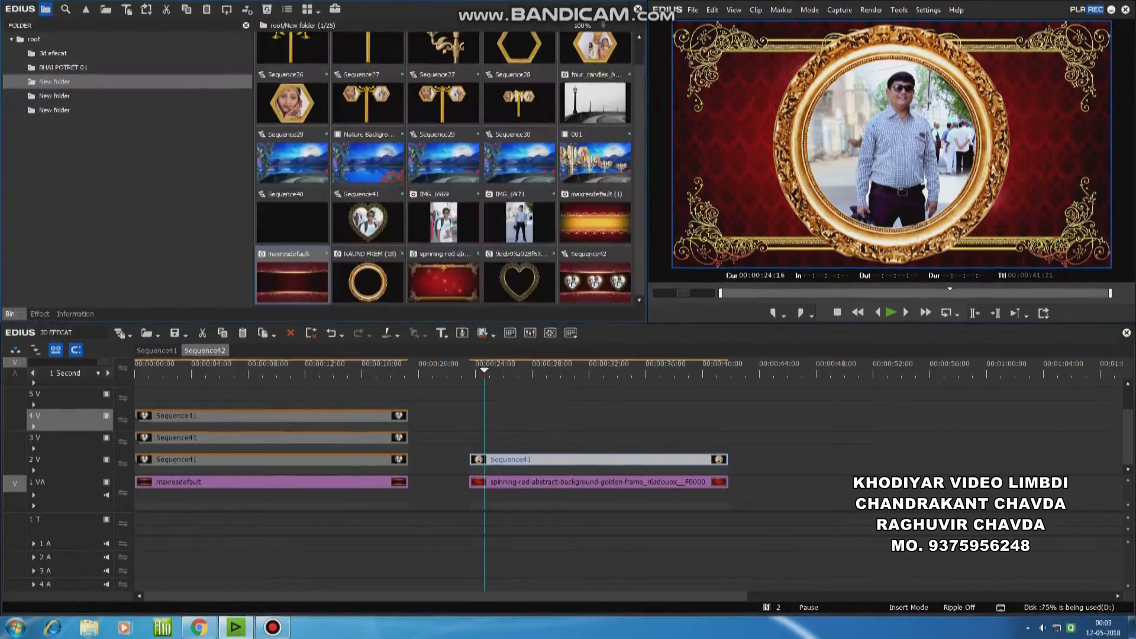
drag(595, 222, 728, 482)
key(Delete)
Step: Enlarge the maxresdefault (1) background in the Layouter to make its yellow band taller
click(598, 482)
key(F7)
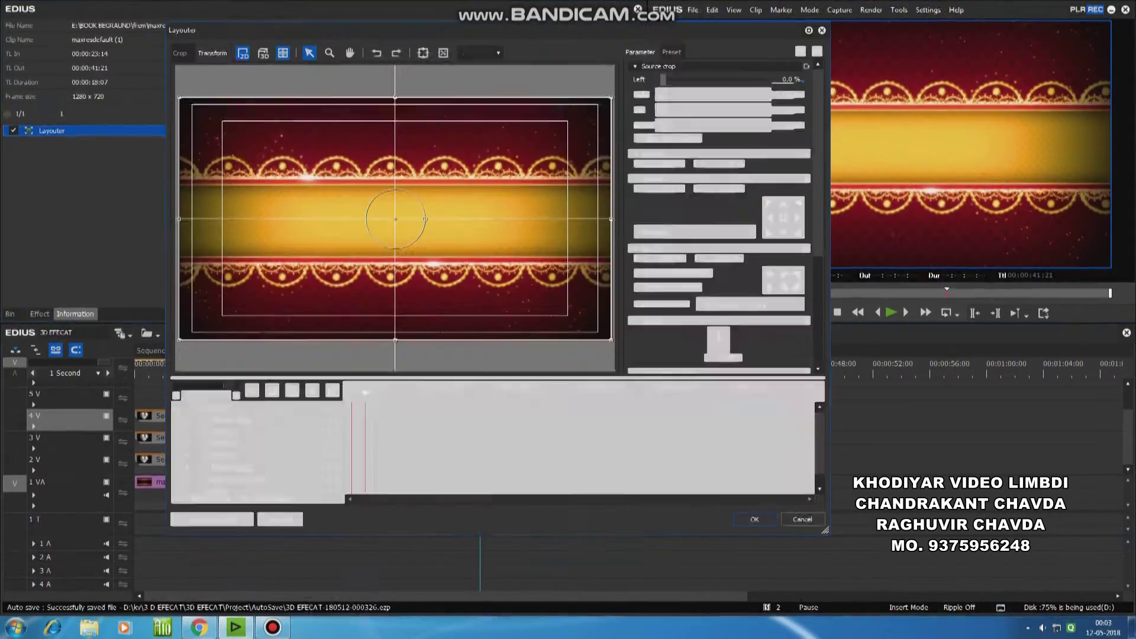
key(Return)
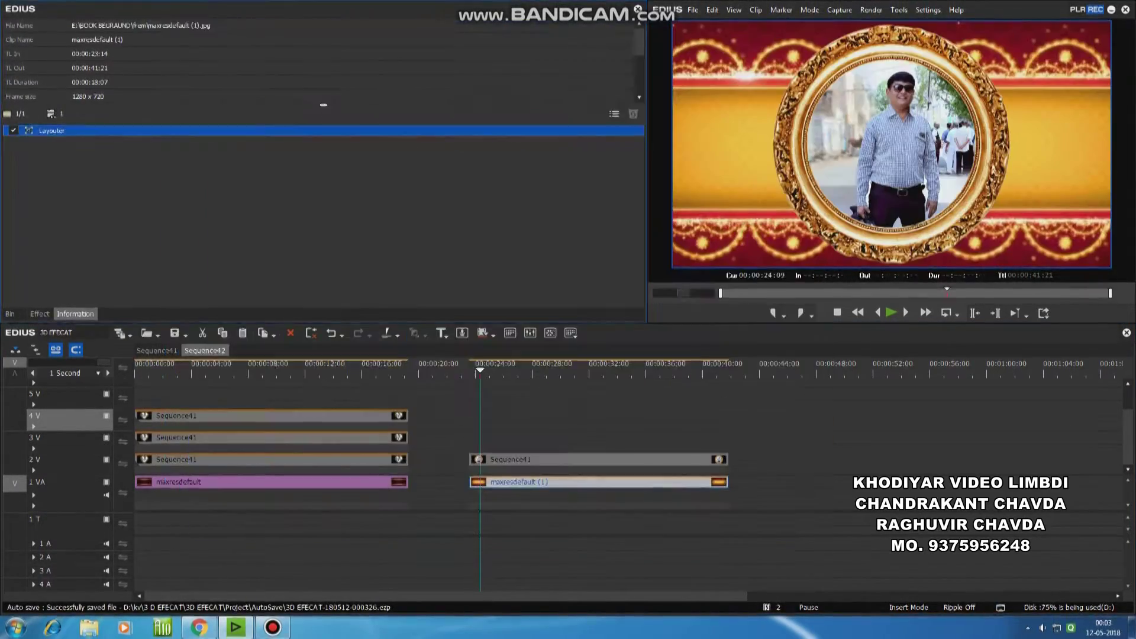
Step: Scale the round frame clip to 49.2% and position it at X 0%, Y 1.5% within the yellow band
key(F7)
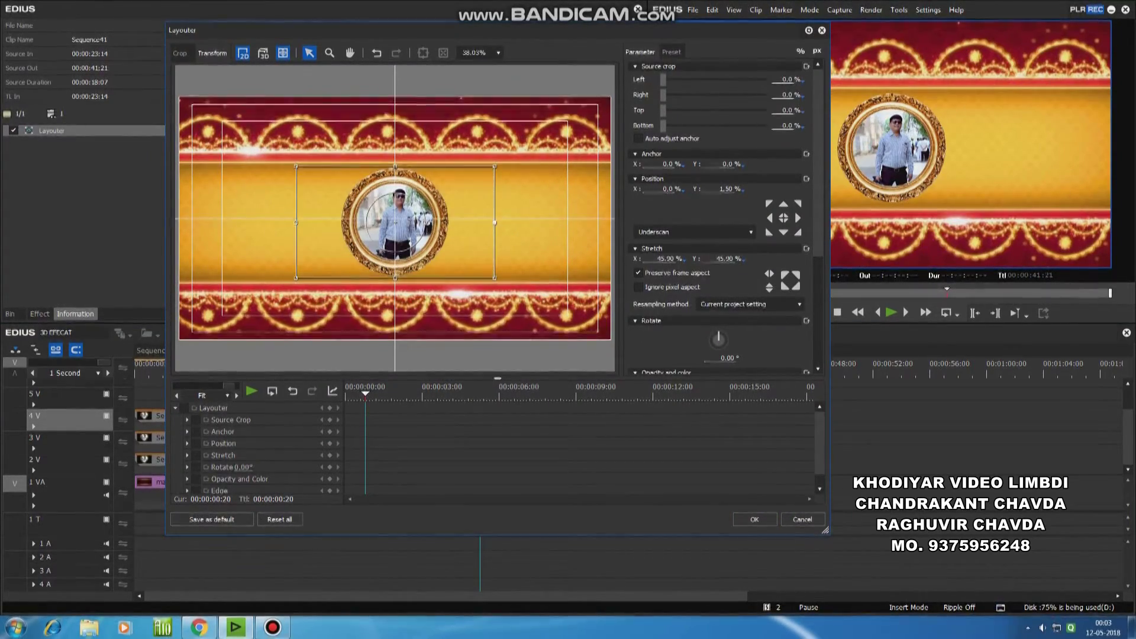
click(755, 519)
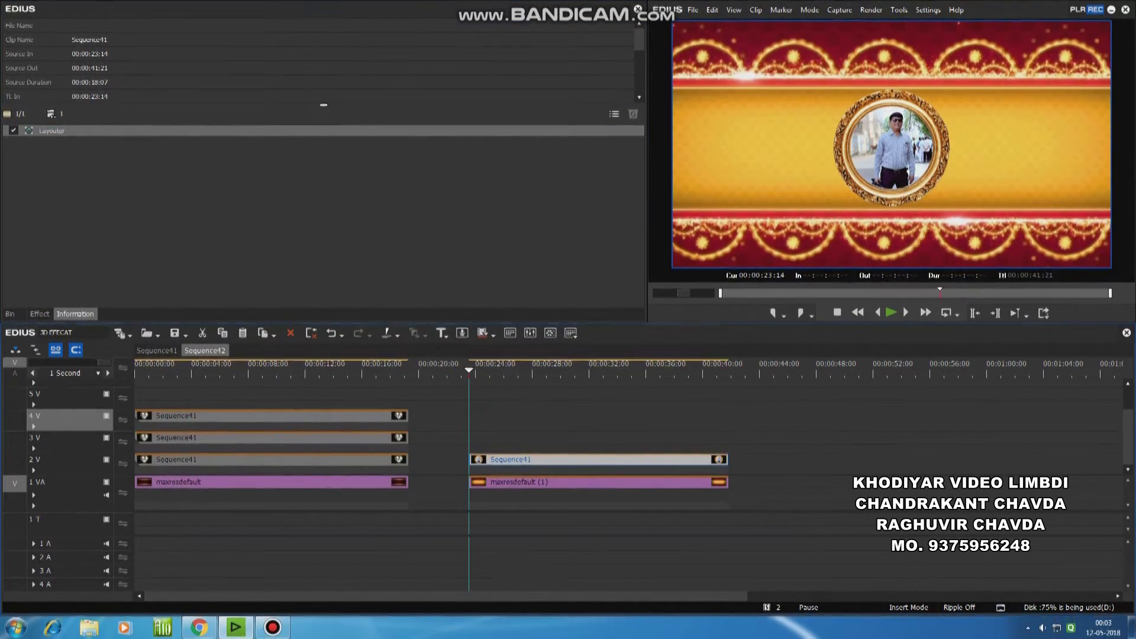
Step: Paste a copy of the round frame clip on 3 V and set its X position to -31.90%
click(59, 438)
key(ctrl+v)
key(F7)
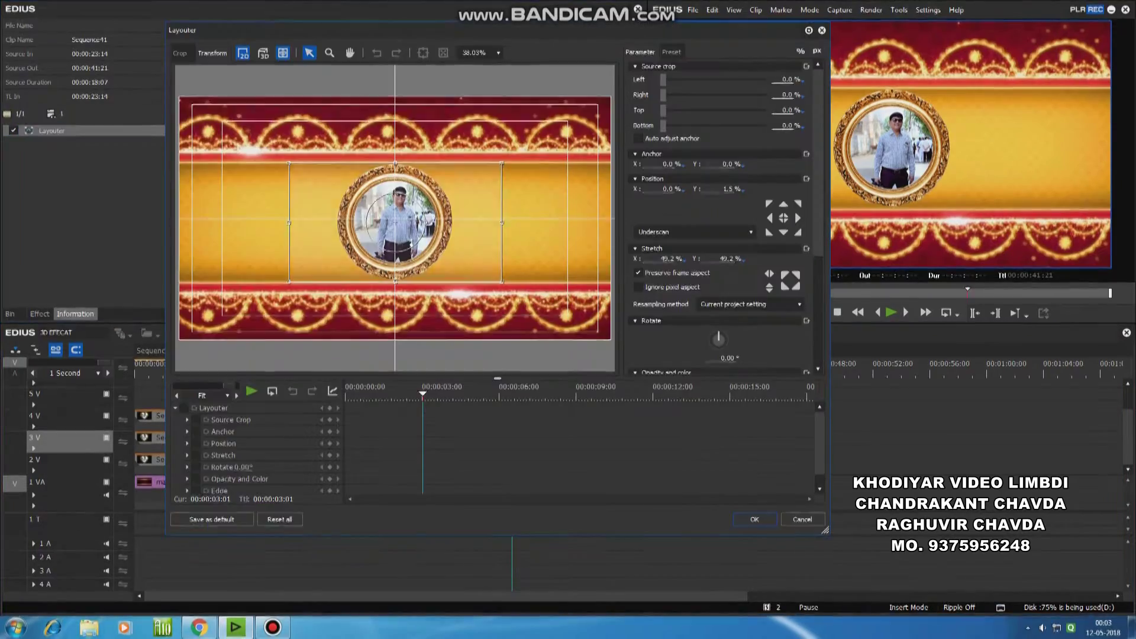
key(Down)
key(Down)
key(Down)
key(Down)
key(Down)
key(Down)
key(Down)
key(Down)
key(Down)
key(Down)
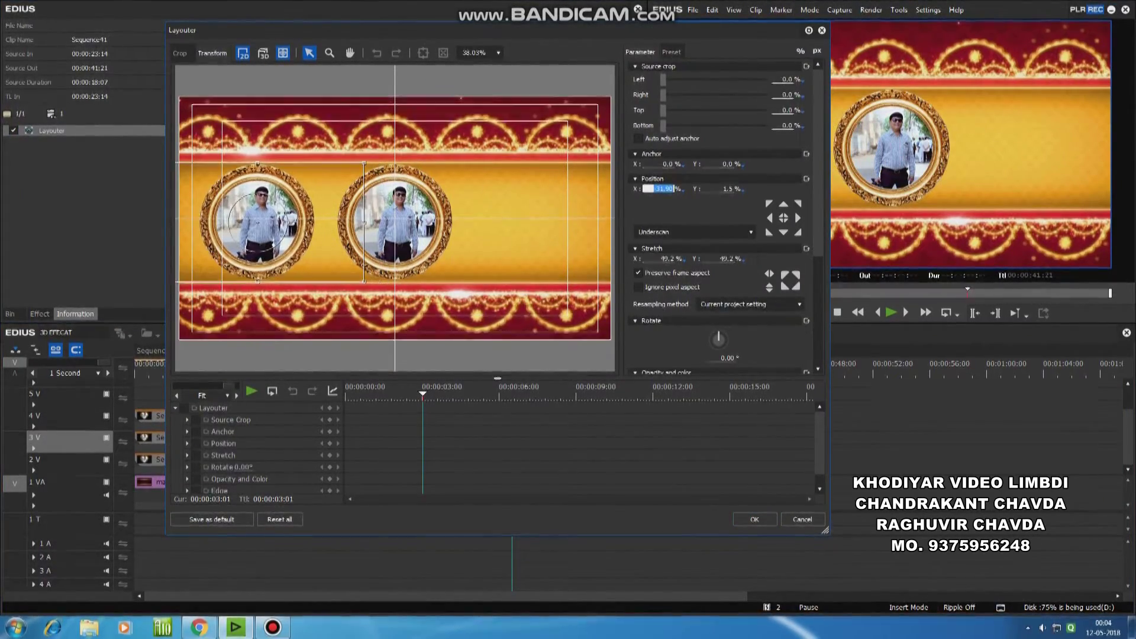
key(Return)
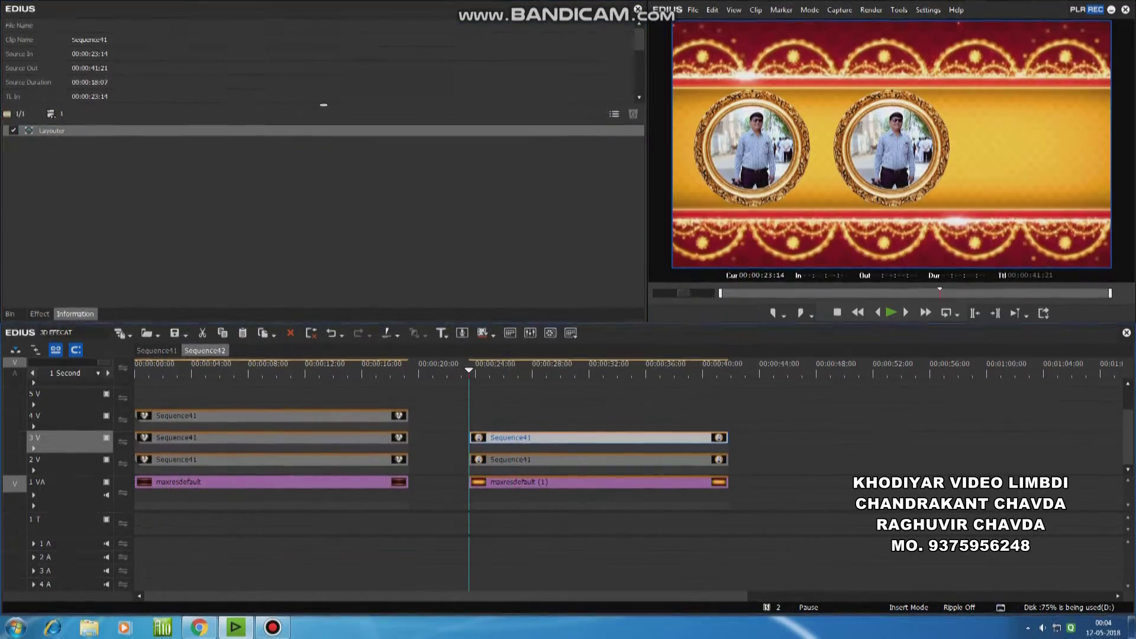
Step: Paste another round frame copy on 4 V and increase its X position to complete an evenly spaced row of three
key(ctrl+v)
click(51, 131)
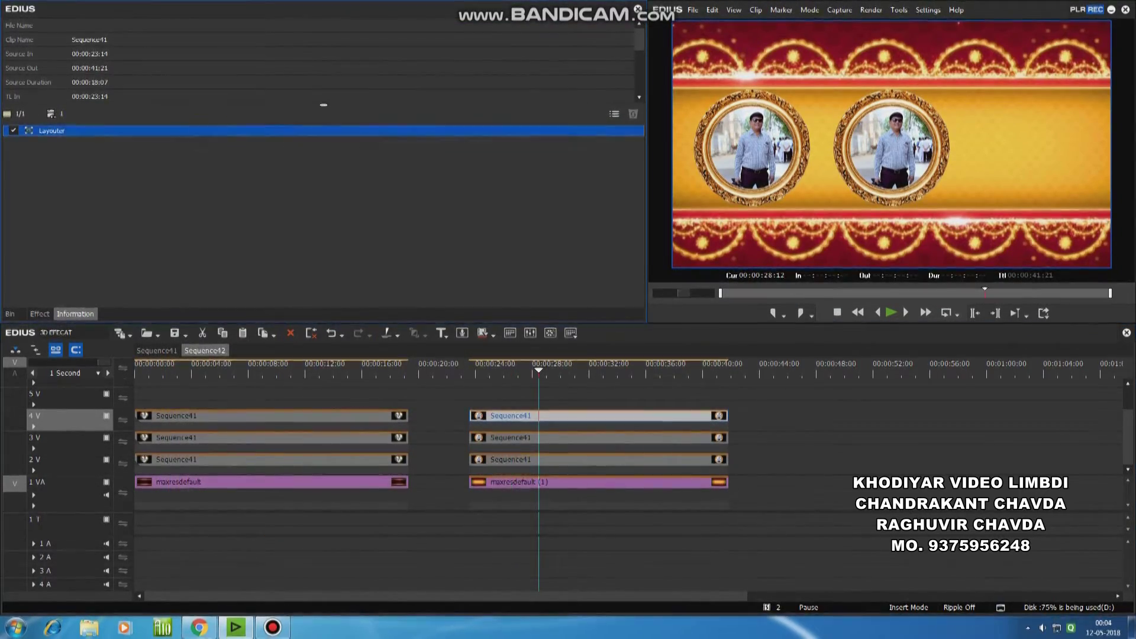
key(Return)
scroll(659, 189, up, 10)
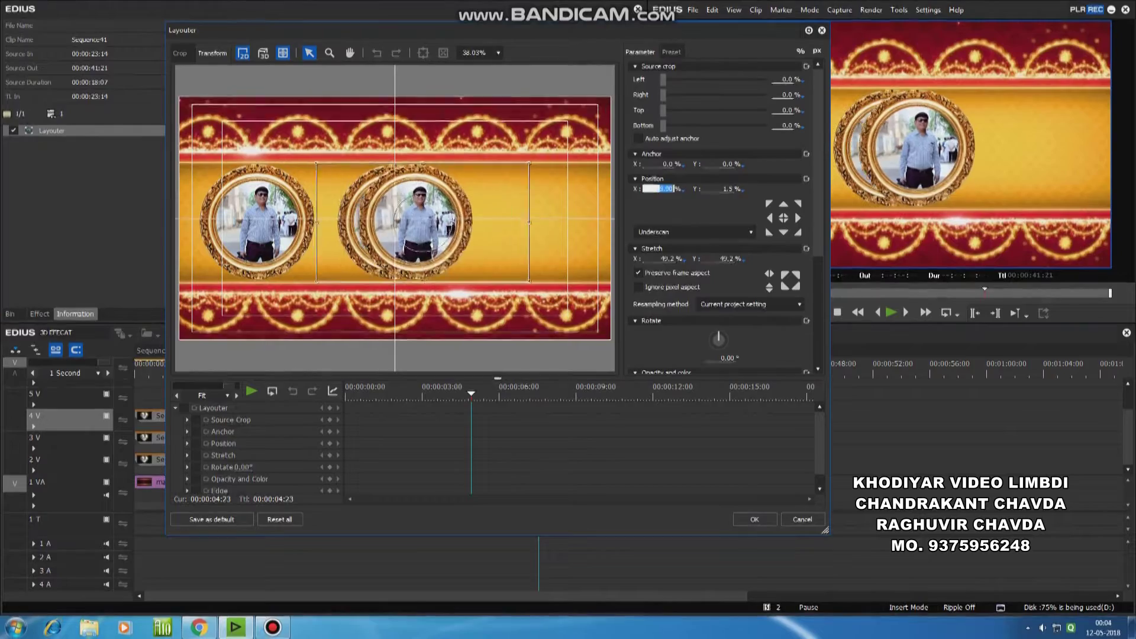
scroll(659, 188, up, 8)
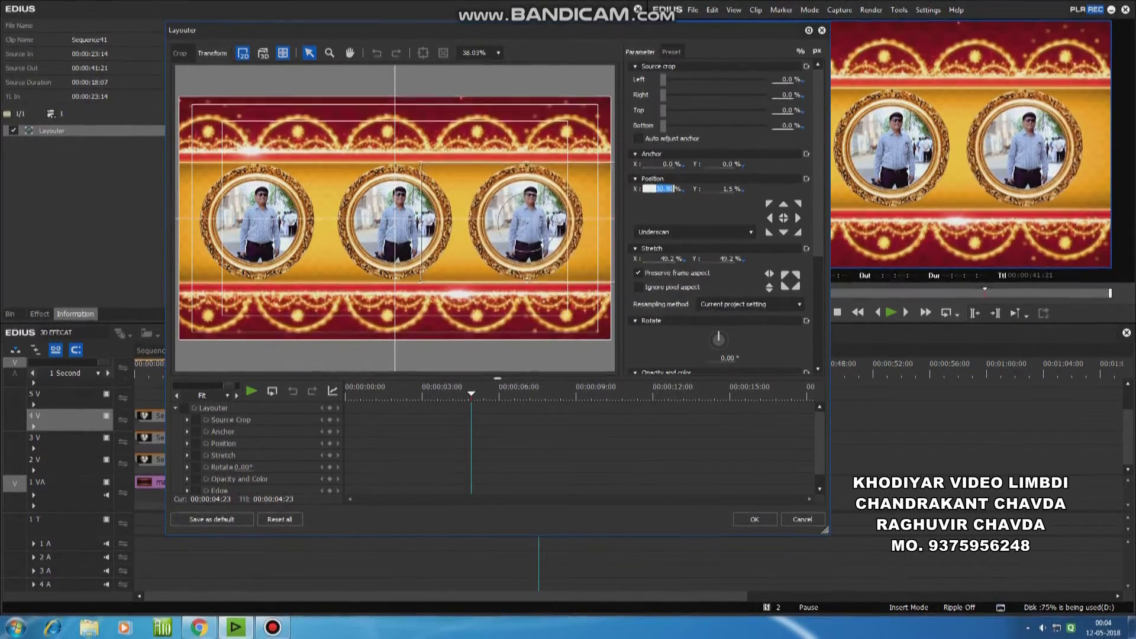
scroll(659, 188, up, 3)
key(Return)
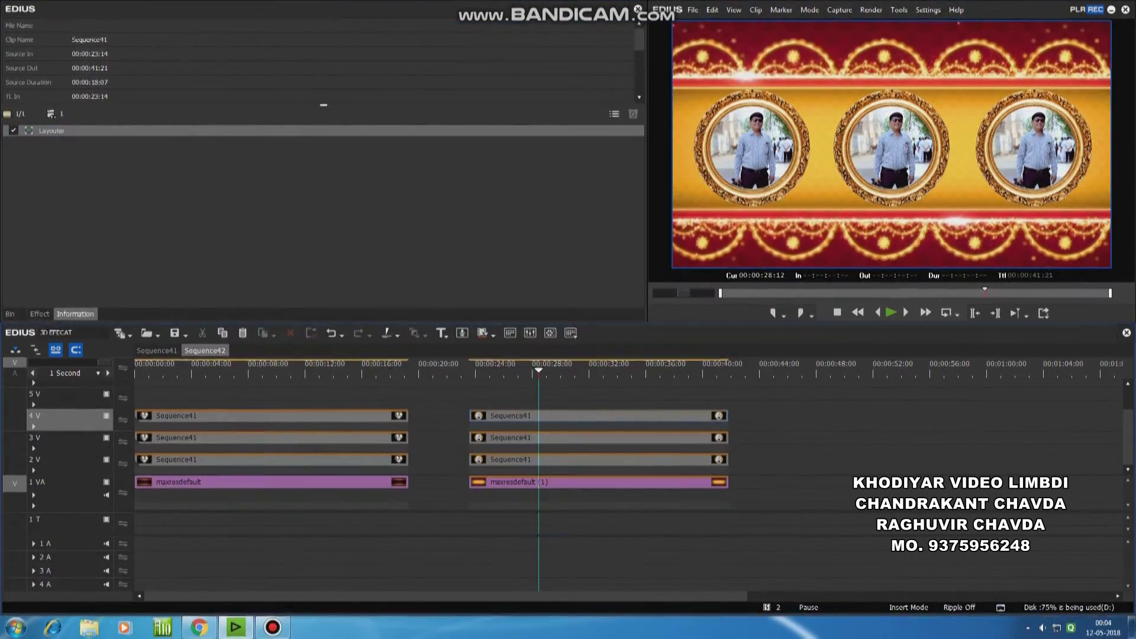
Step: Create a new sequence and place Sequence42 at the start of its 1 VA track
click(226, 369)
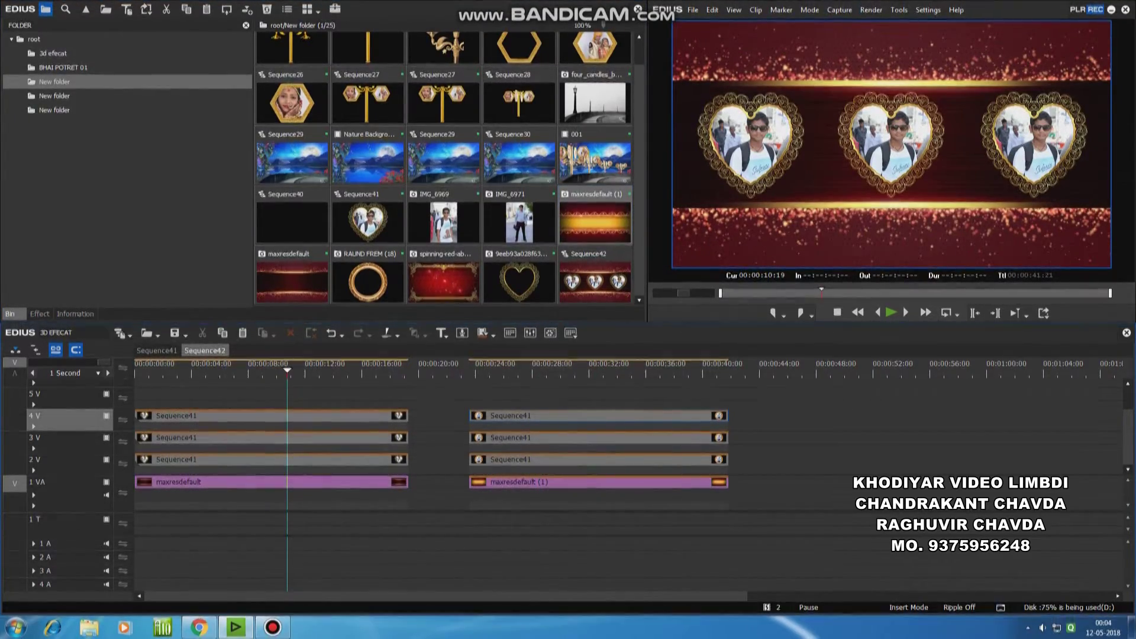
key(shift+ctrl+n)
drag(595, 219, 431, 415)
drag(307, 409, 318, 408)
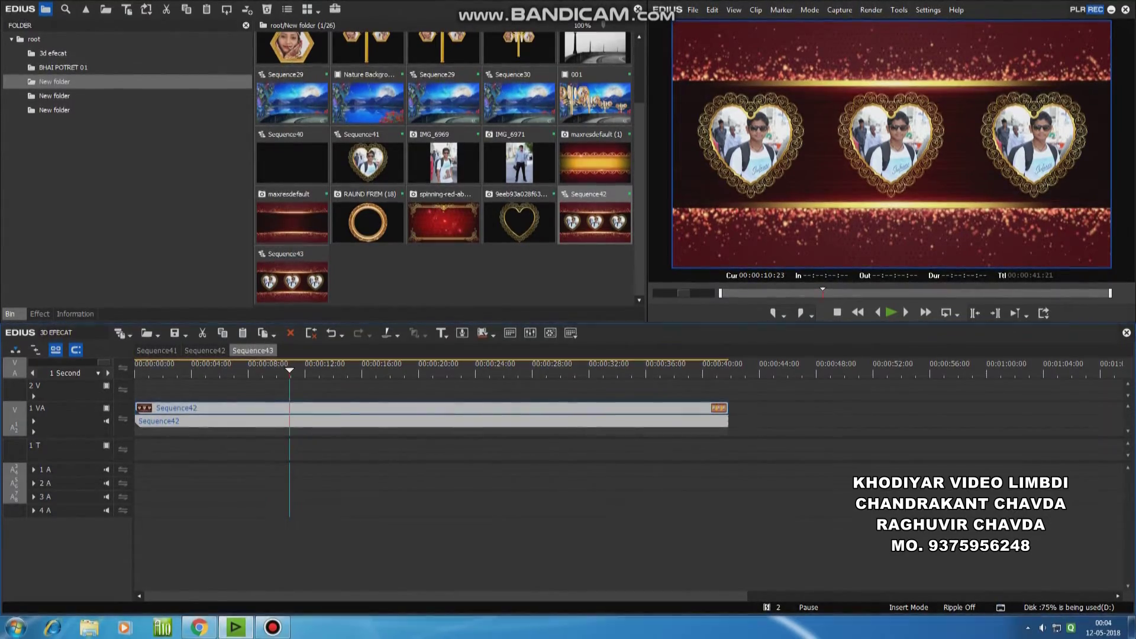
Step: Cut Sequence42 at 00:00:10:23 and 00:00:25:23 and remove the section in between
key(c)
click(417, 408)
click(508, 408)
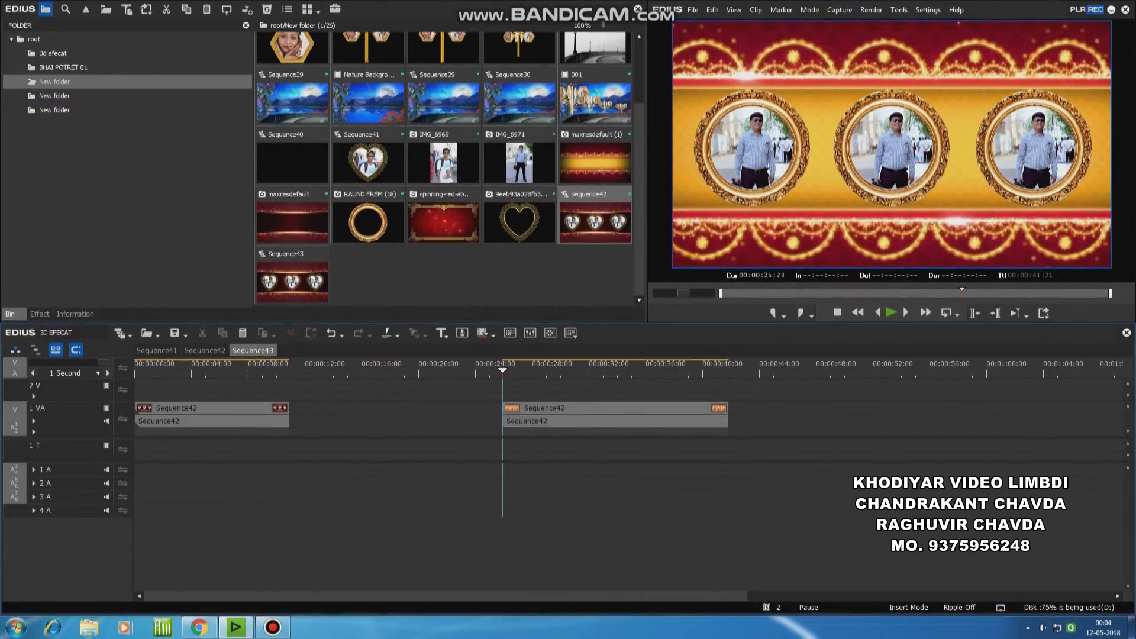
Step: Trim the second Sequence42 clip to the first clip's length and place it on 1 VA with a small gap between them
key(m)
drag(403, 409, 249, 386)
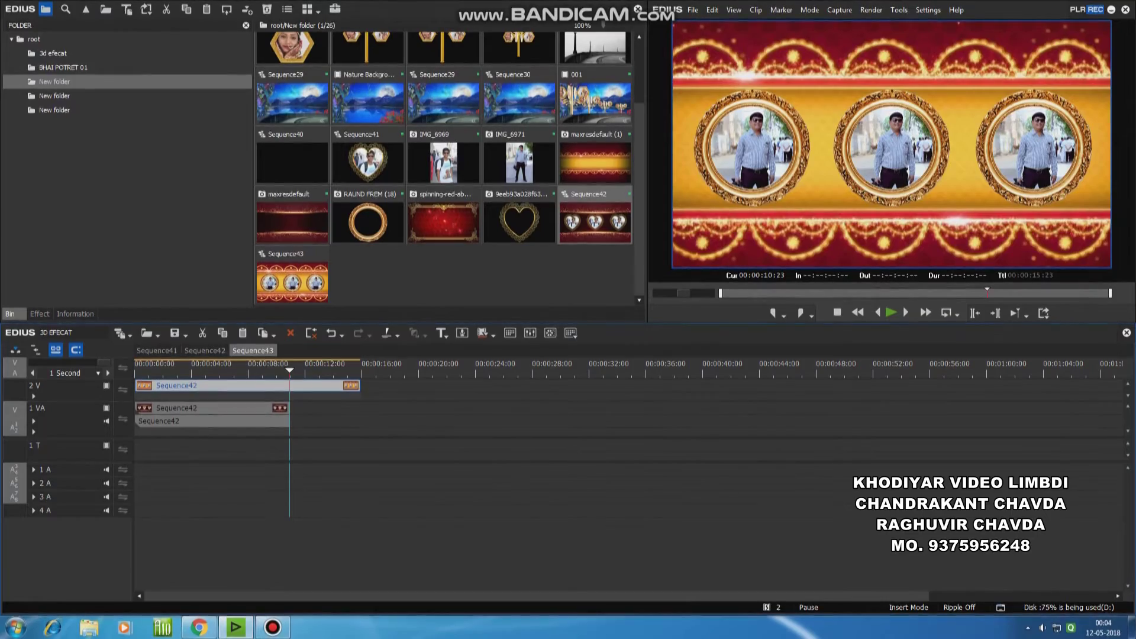
key(m)
drag(278, 386, 408, 408)
click(189, 368)
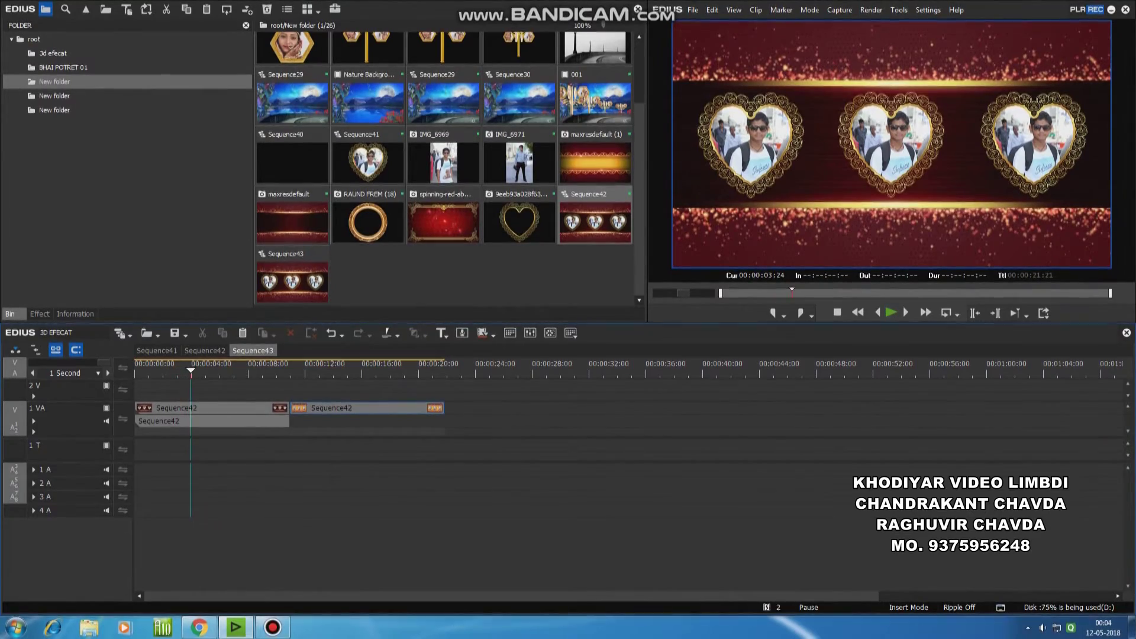
click(367, 408)
drag(367, 408, 374, 407)
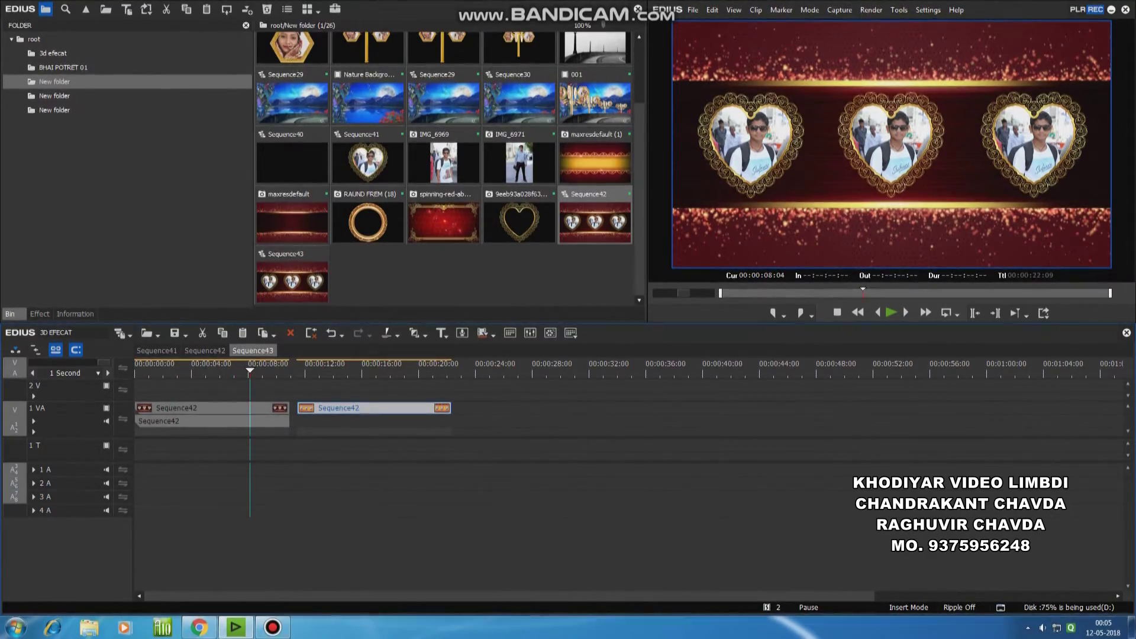
Step: Apply the Sphere[00:00:25:00] keyer from the CK 01 effects folder to the first Sequence42 clip
key(h)
scroll(95, 166, up, 5)
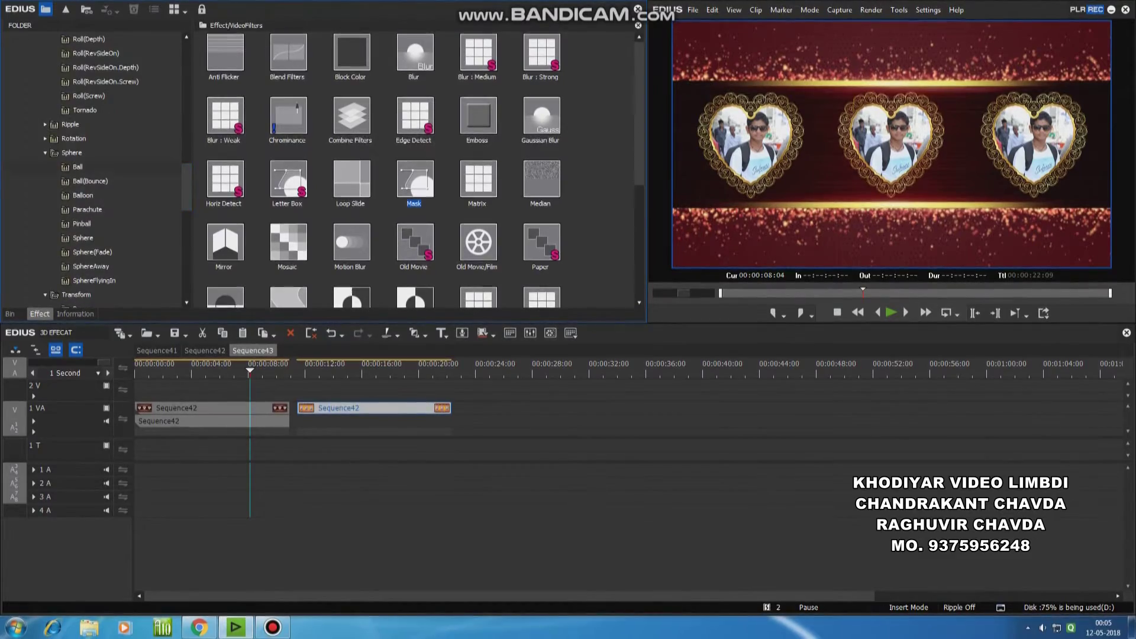
click(89, 167)
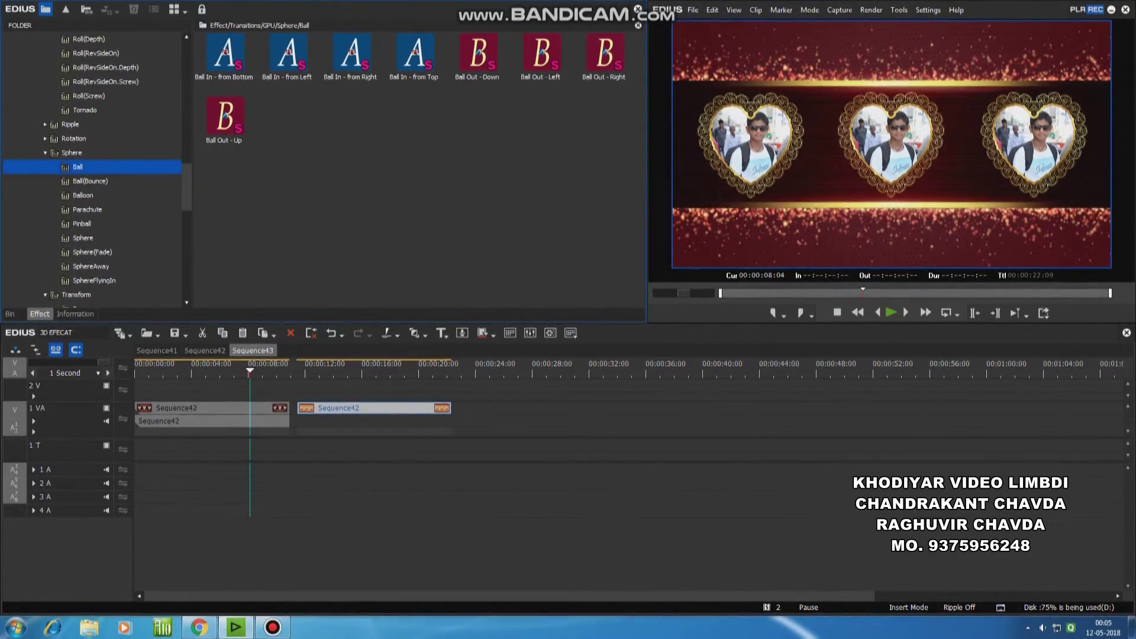
click(350, 54)
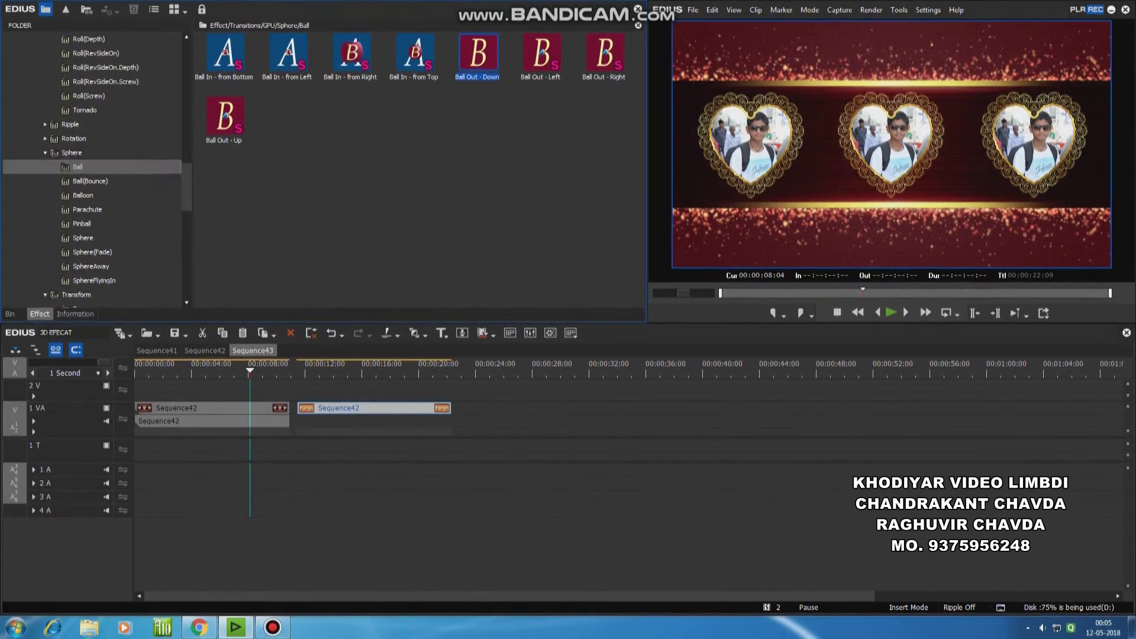
click(77, 166)
scroll(95, 165, down, 2)
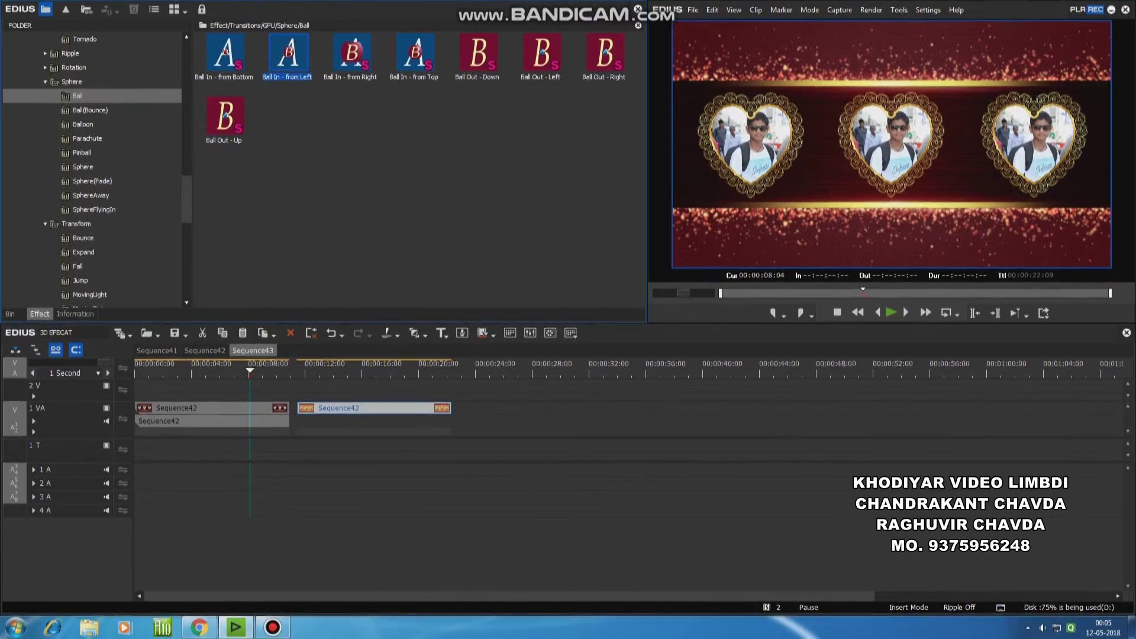
click(90, 110)
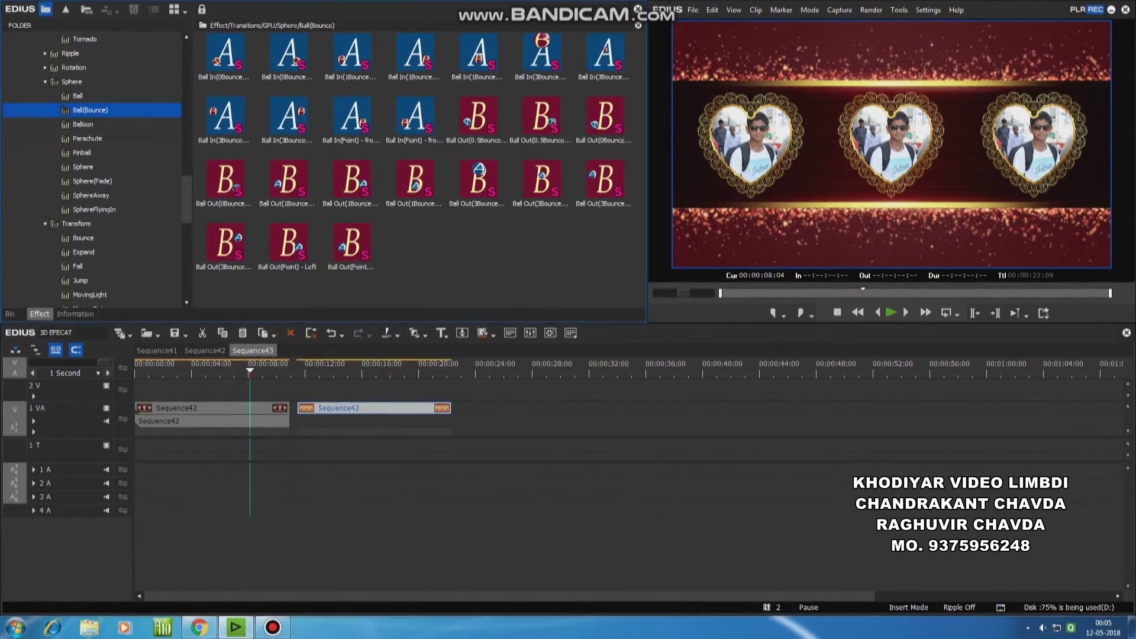
scroll(95, 172, down, 5)
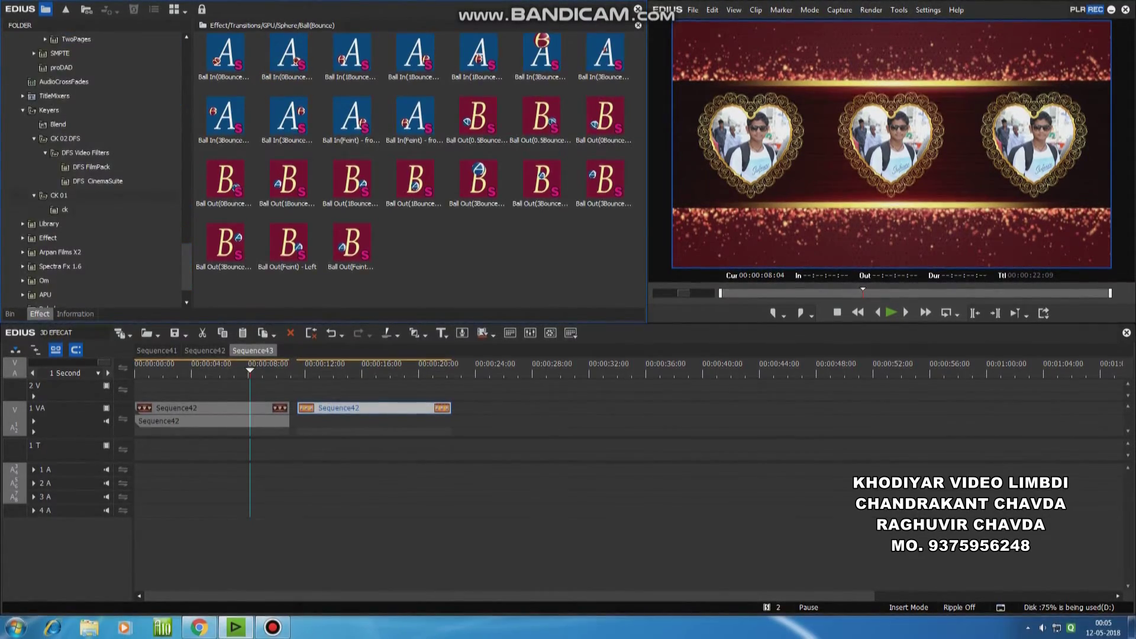
click(59, 195)
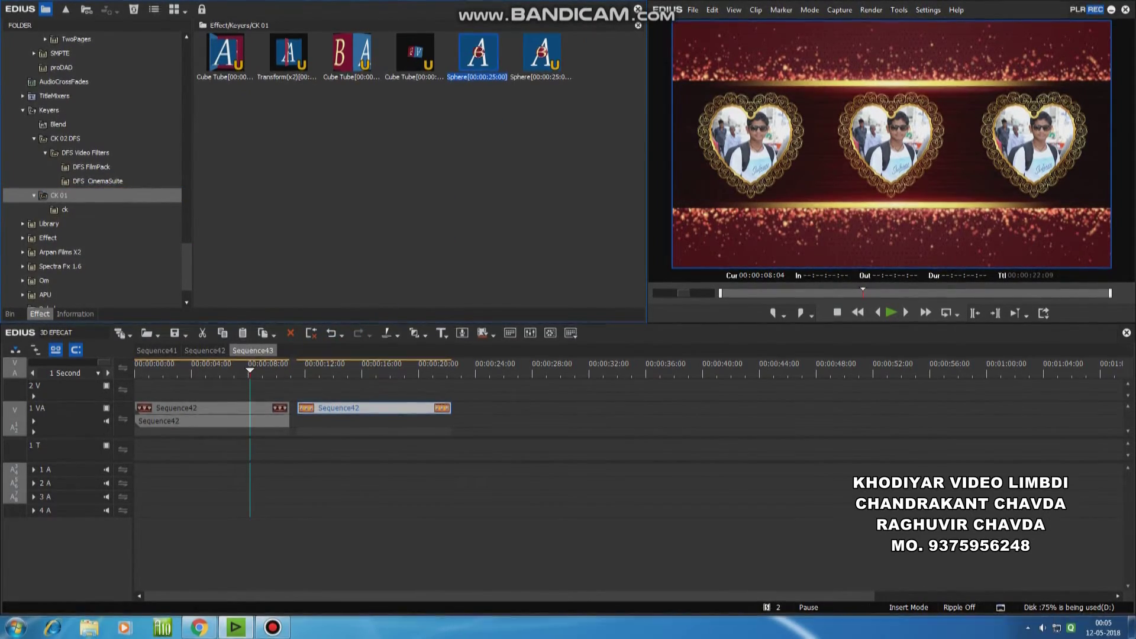
drag(479, 53, 212, 431)
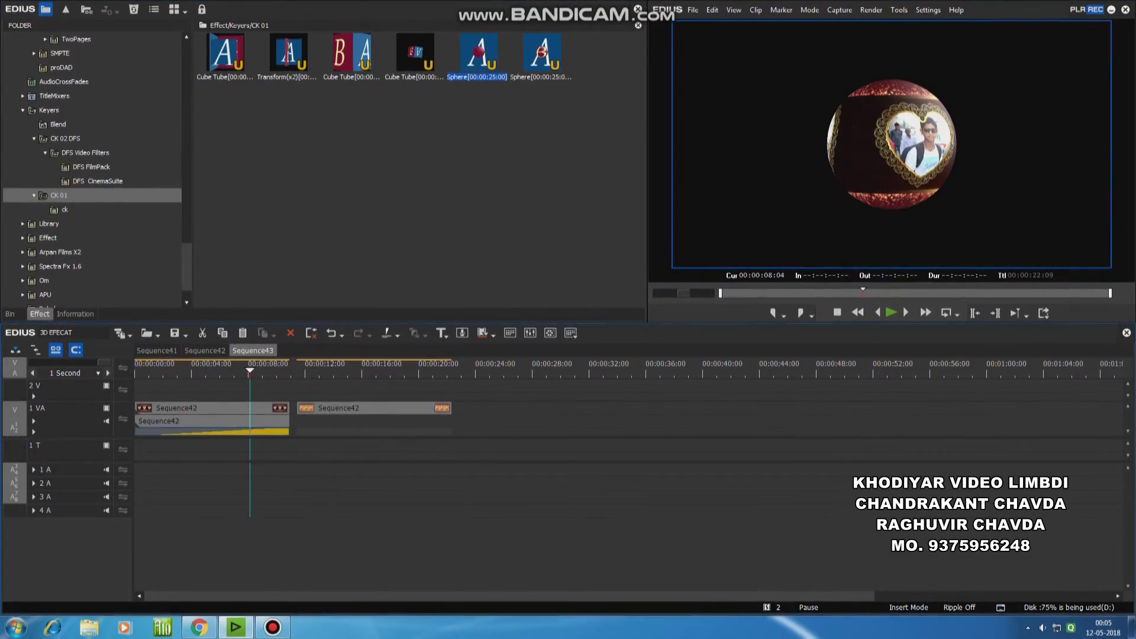
Step: Preview the sphere effect from the start and apply the other CK 01 Sphere keyer to the second Sequence42 clip
key(Home)
key(space)
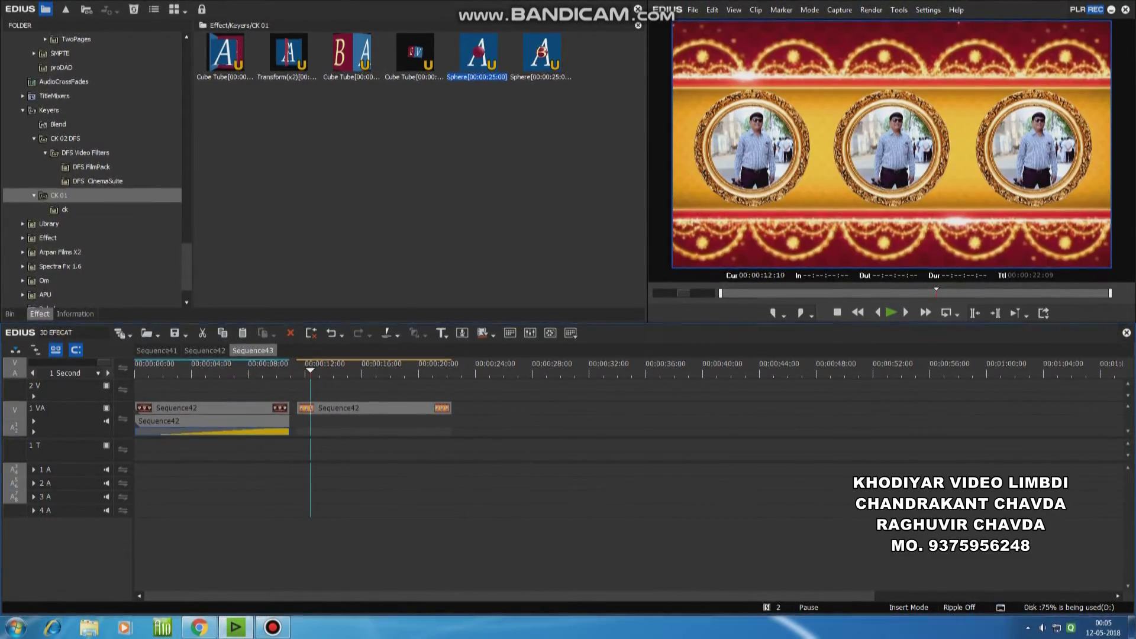
drag(542, 55, 392, 372)
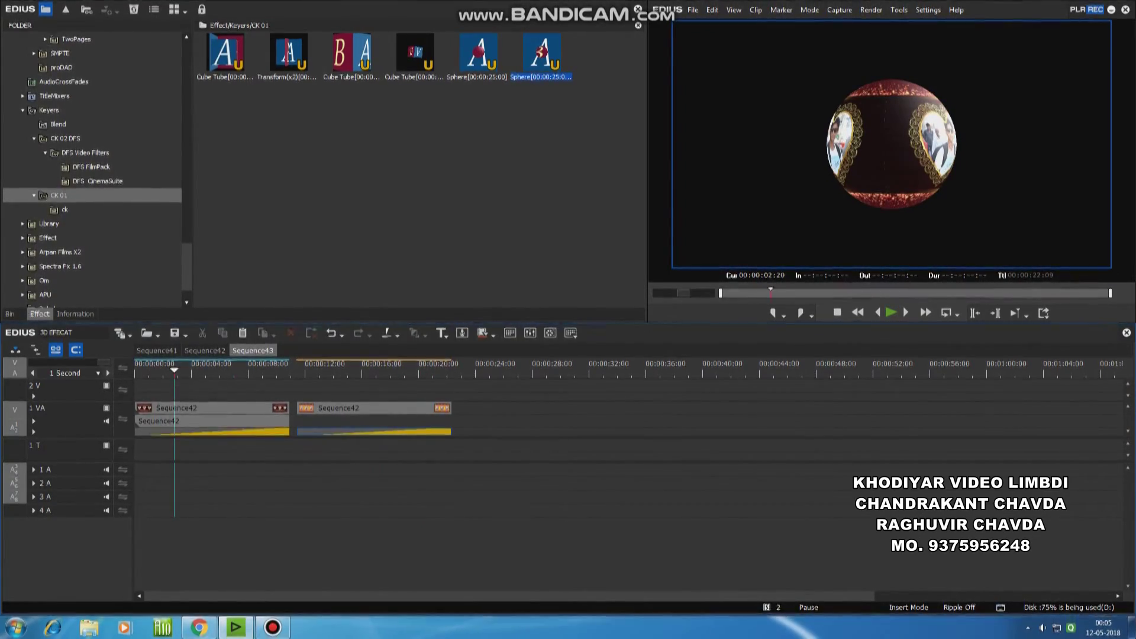
Step: Create a new sequence with Sequence43 at the start of 1 VA and delete its extra audio clips on tracks 1 A to 3 A
key(b)
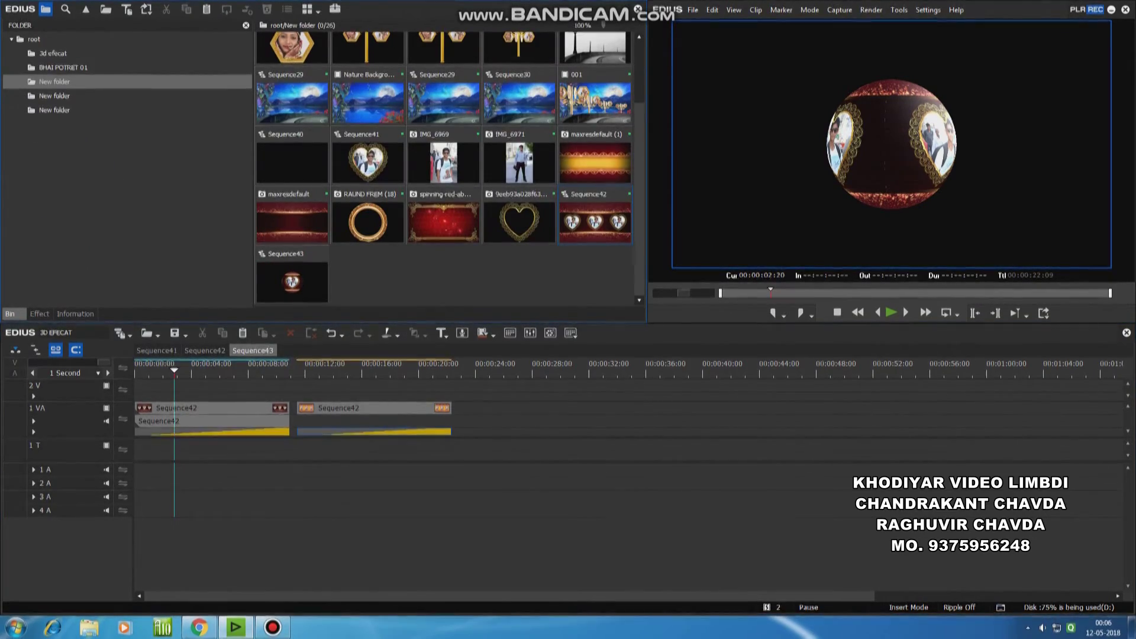
click(291, 278)
key(ctrl+shift+n)
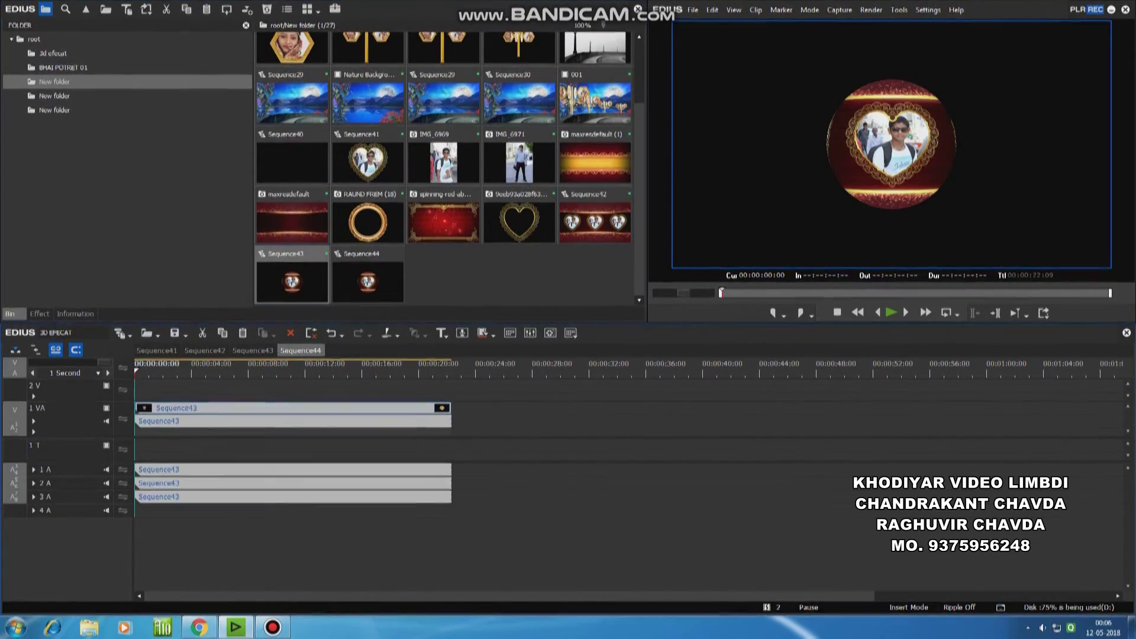
key(Delete)
Step: Shorten Sequence43 to 00:00:10:04 and stack copies of it on 2 V and 3 V, adding more video tracks above 2 V
click(293, 370)
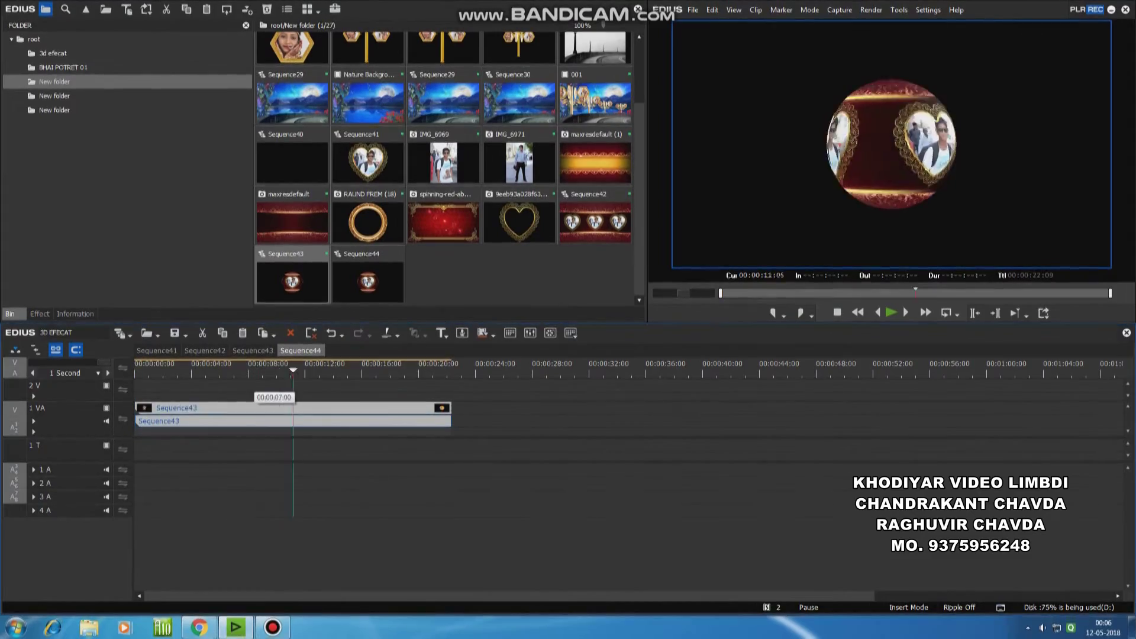
key(Home)
right_click(91, 388)
click(255, 503)
click(538, 472)
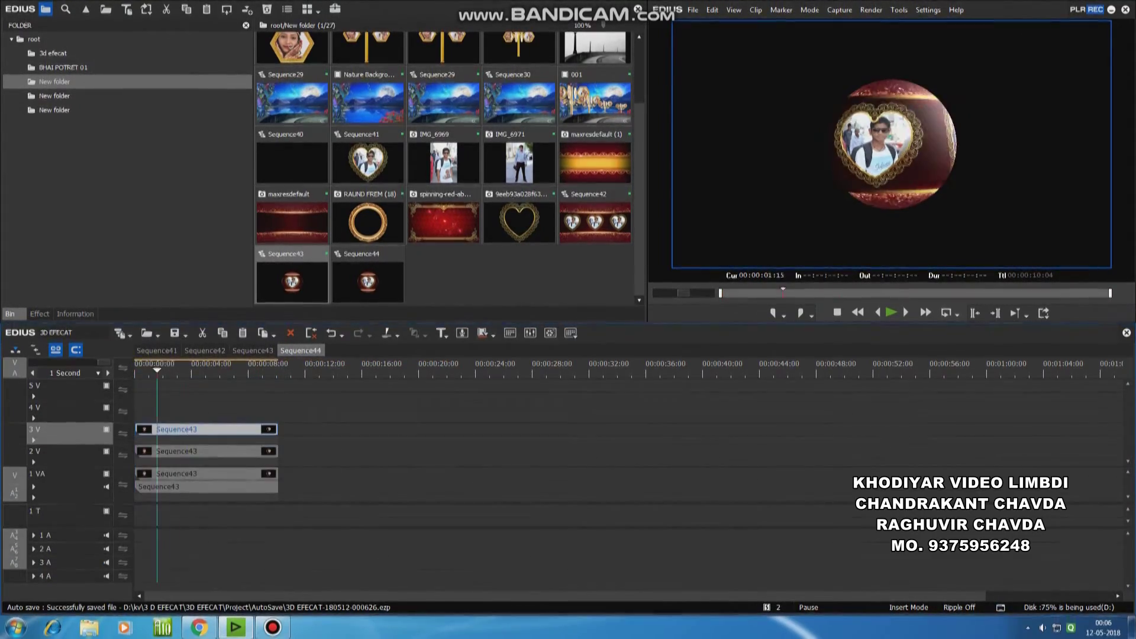
Step: In the Layouter, scale the 3 V sphere clip to 60.90% and position it at X -36.40%, Y -26.5%
key(F7)
drag(395, 218, 237, 154)
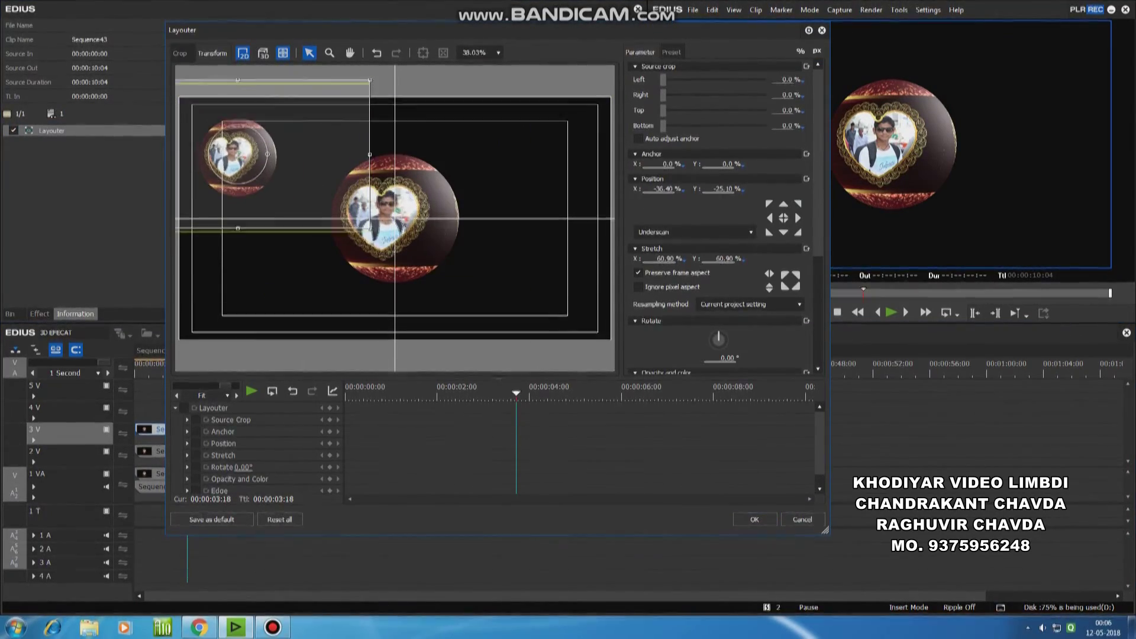
key(Return)
Step: Place a copy of the small sphere clip on 4 V and increase its Y position until it sits just below the first small sphere
key(F7)
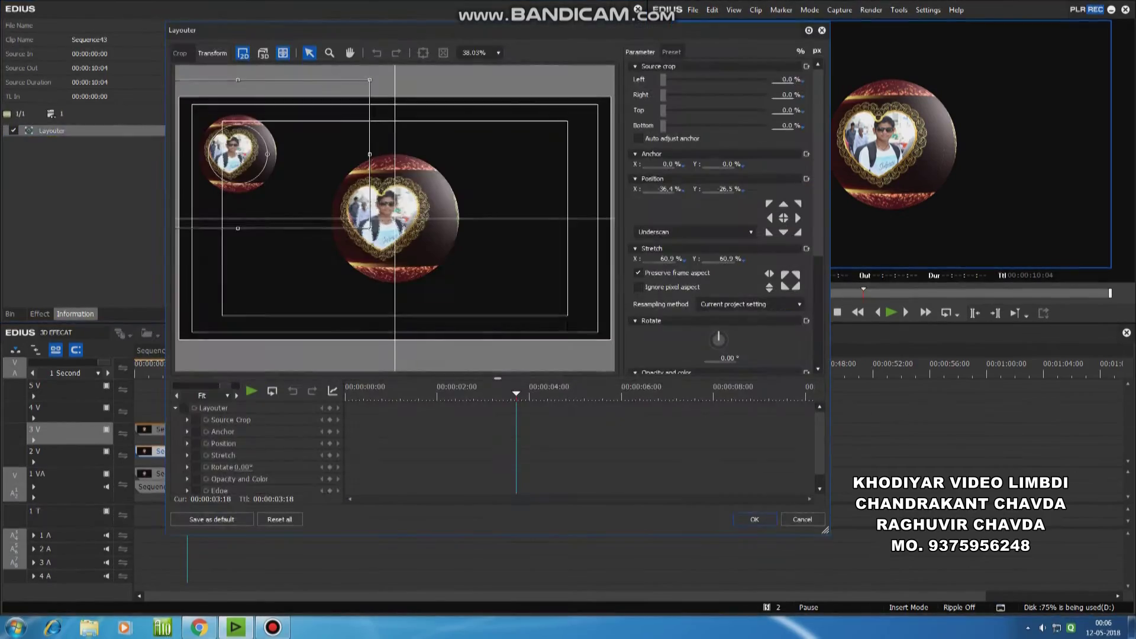
scroll(721, 188, down, 5)
scroll(721, 188, down, 5)
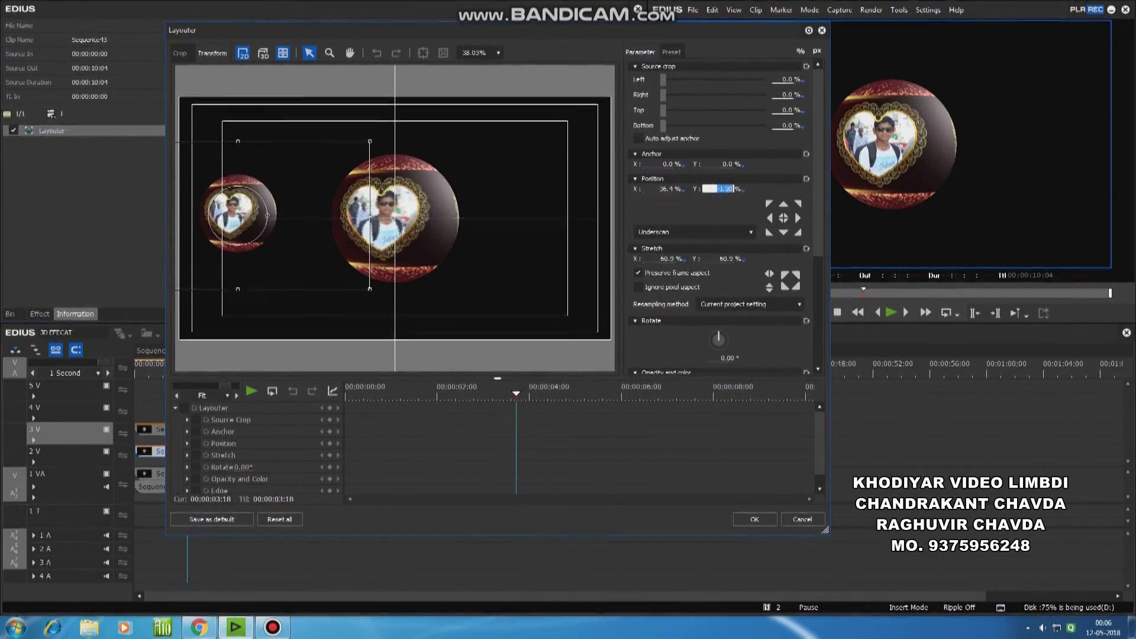
key(Return)
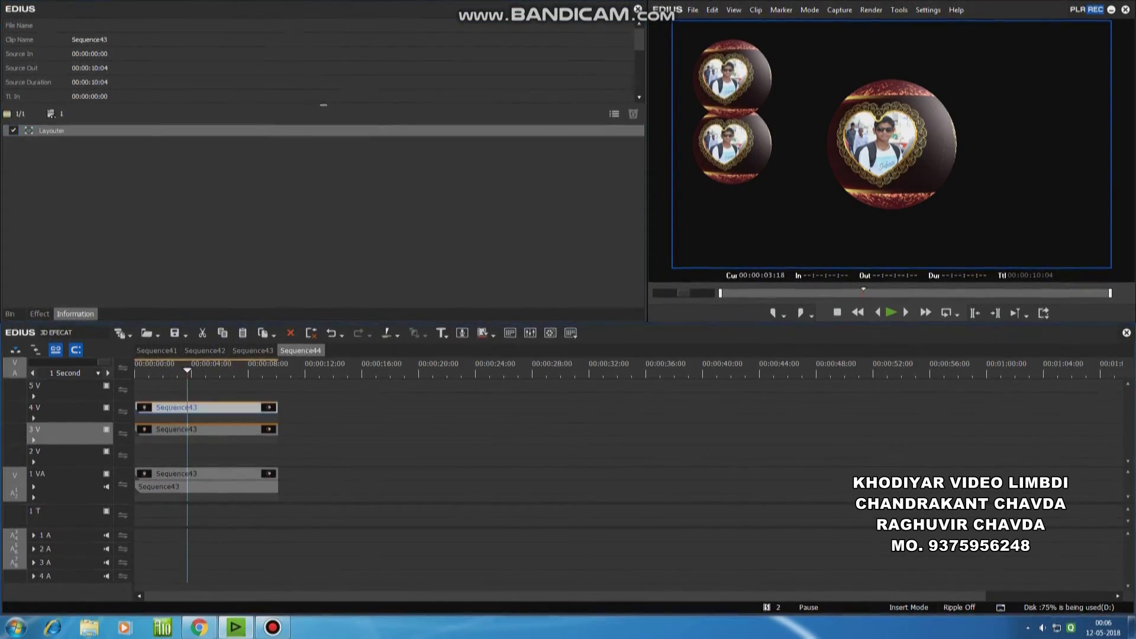
key(F7)
scroll(721, 188, down, 3)
scroll(721, 188, down, 6)
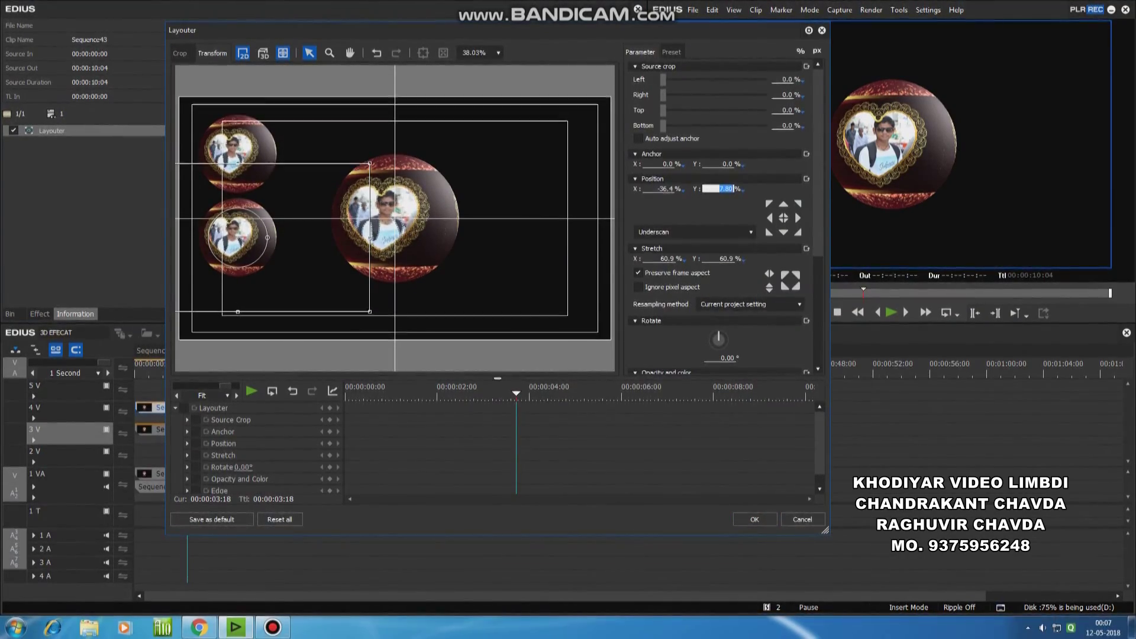
key(Return)
click(177, 474)
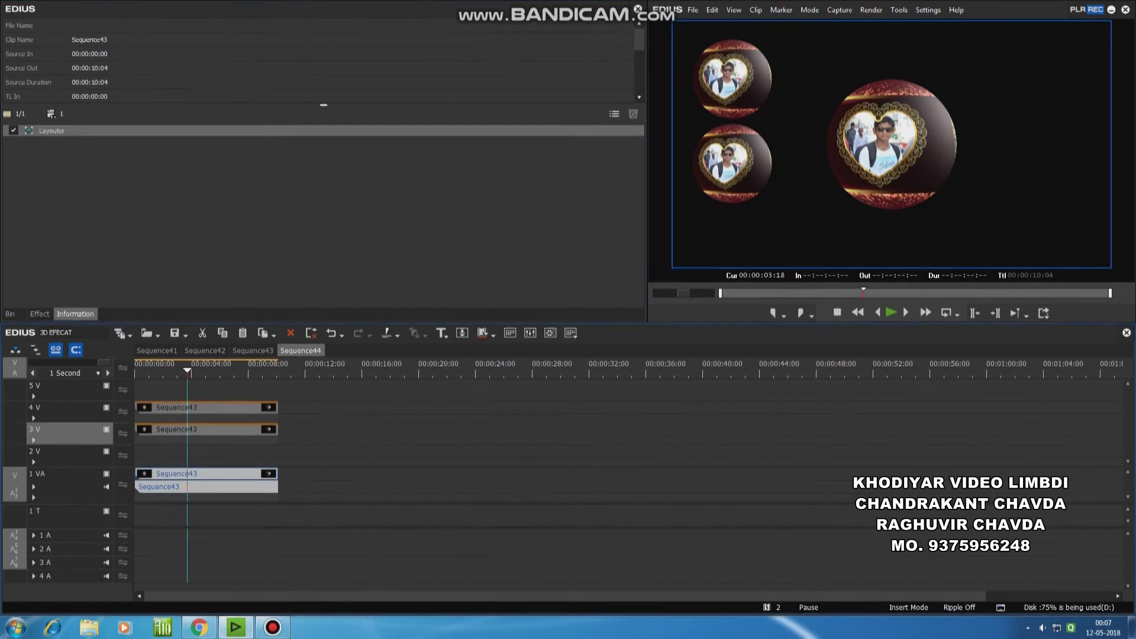